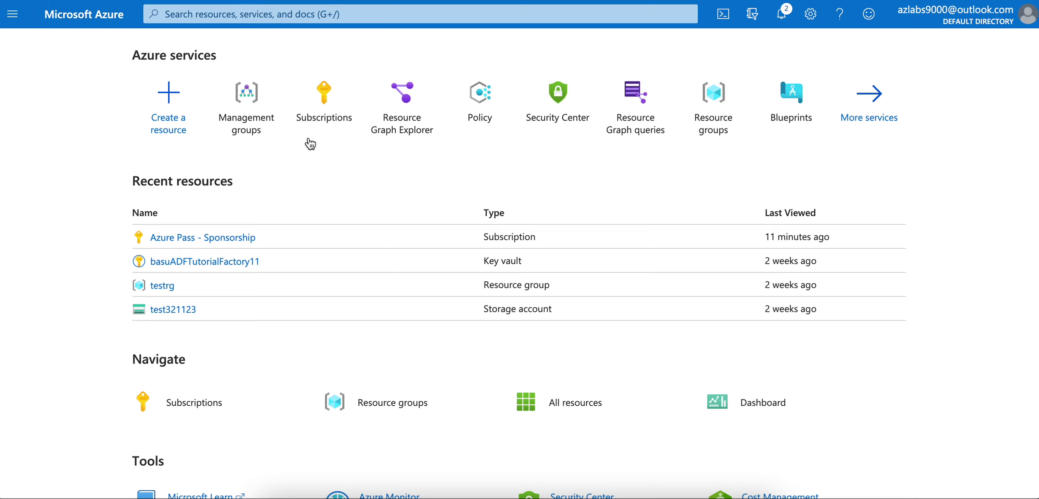
- Open the subscriptions list and look at the available status filter options
{"action": "left_click", "coordinate": [312, 122]}
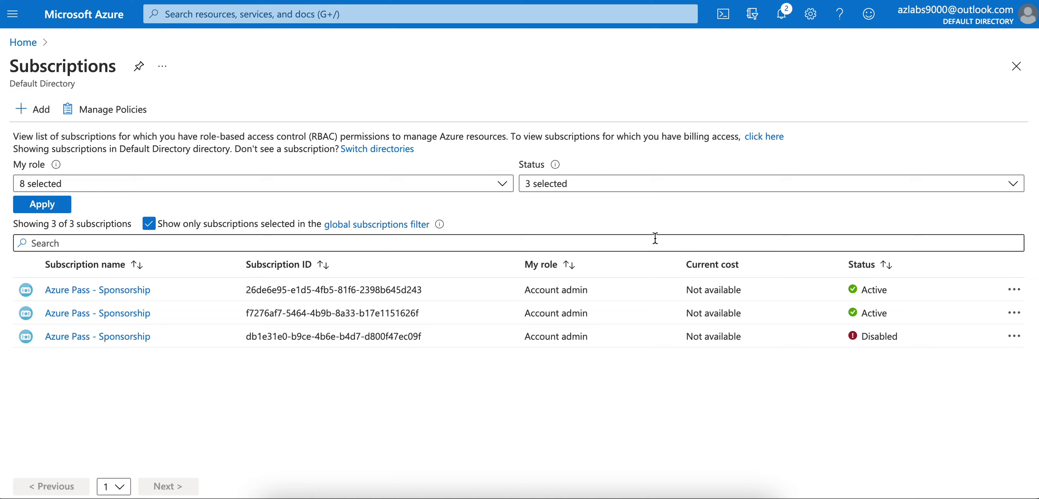
{"action": "left_click", "coordinate": [588, 185]}
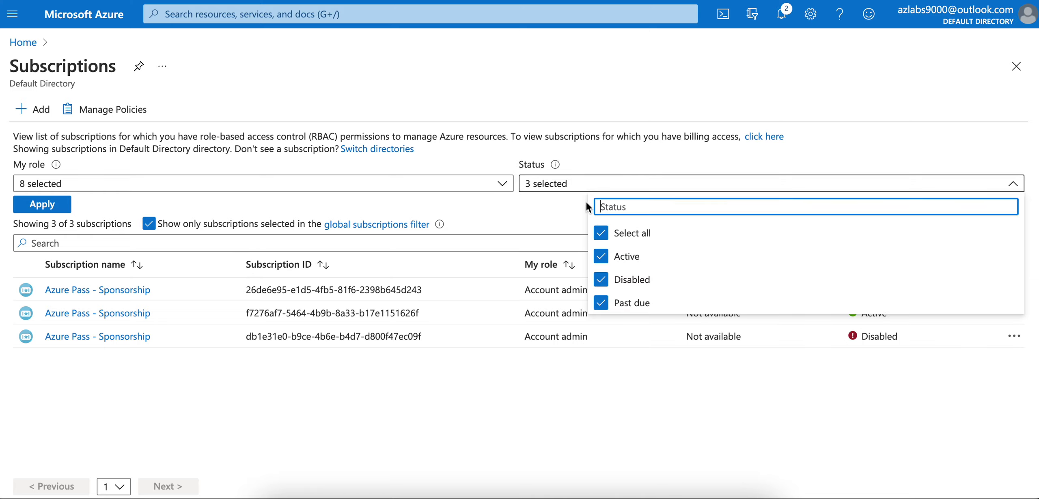
{"action": "left_click", "coordinate": [655, 401]}
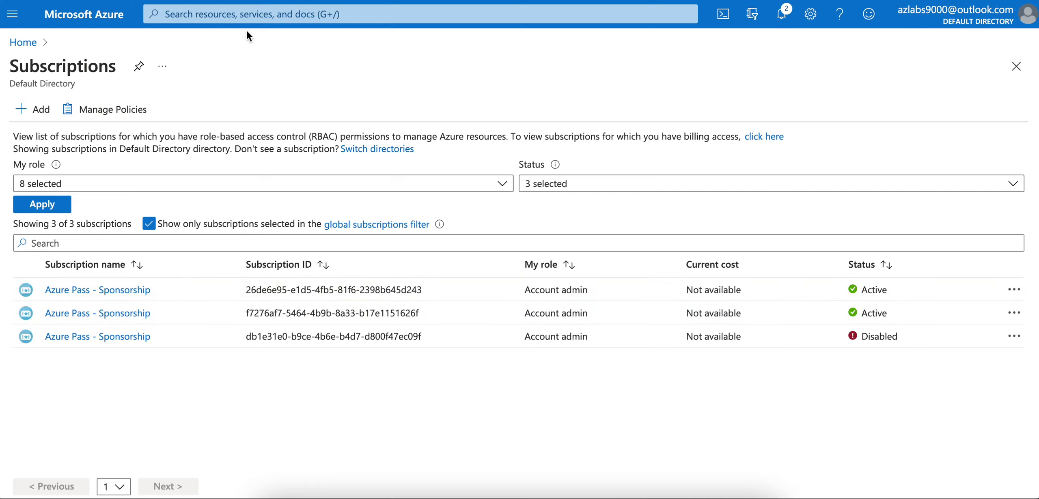
- Search the portal for "manage" and open the Management groups service to view the Tenant Root Group
{"action": "left_click", "coordinate": [329, 15]}
{"action": "type", "text": "manage"}
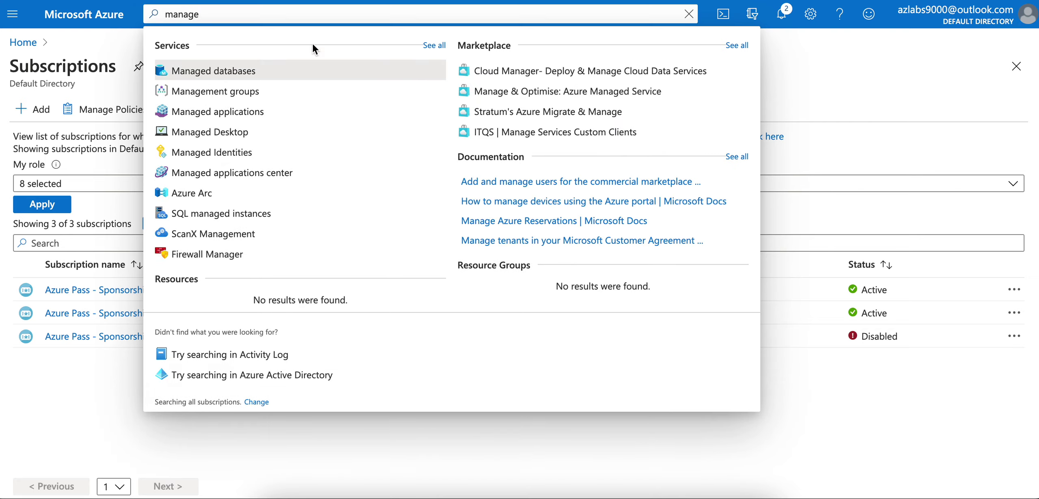
{"action": "left_click", "coordinate": [251, 92]}
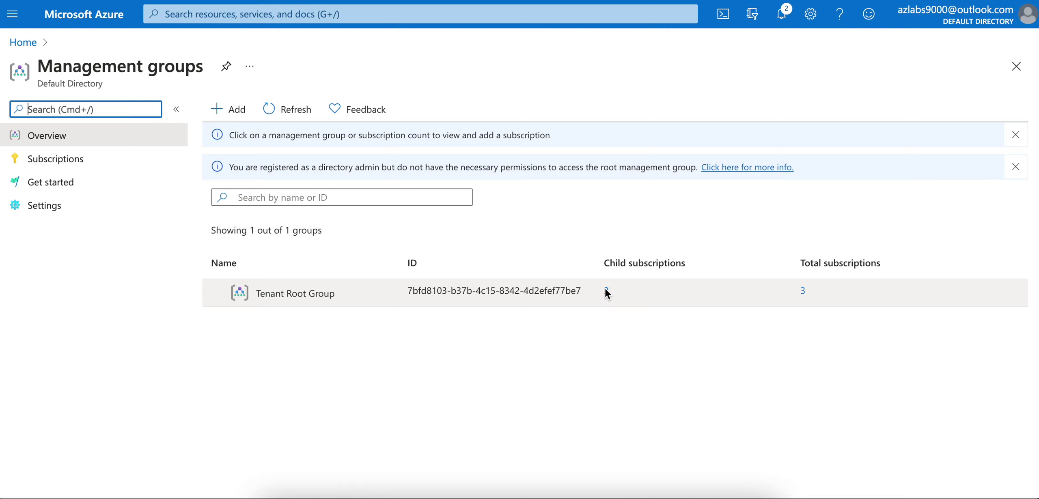
{"action": "mouse_move", "coordinate": [297, 294]}
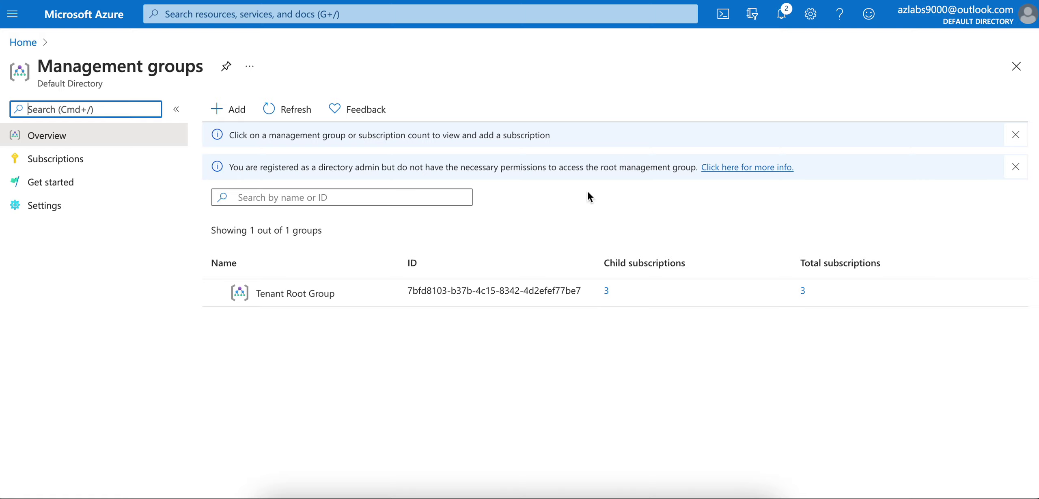
- Switch to Pages and create a new blank document
{"action": "left_click", "coordinate": [456, 498]}
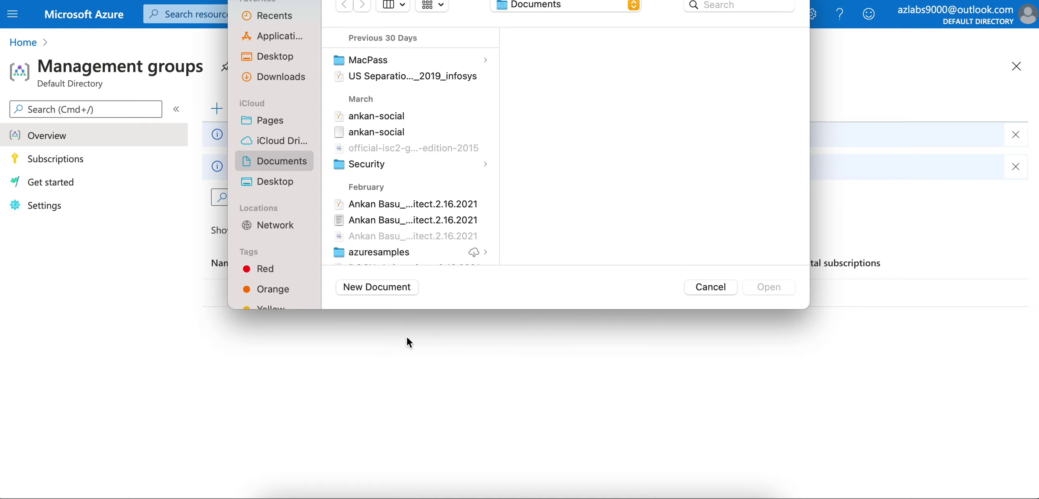
{"action": "left_click", "coordinate": [405, 286]}
{"action": "double_click", "coordinate": [380, 304]}
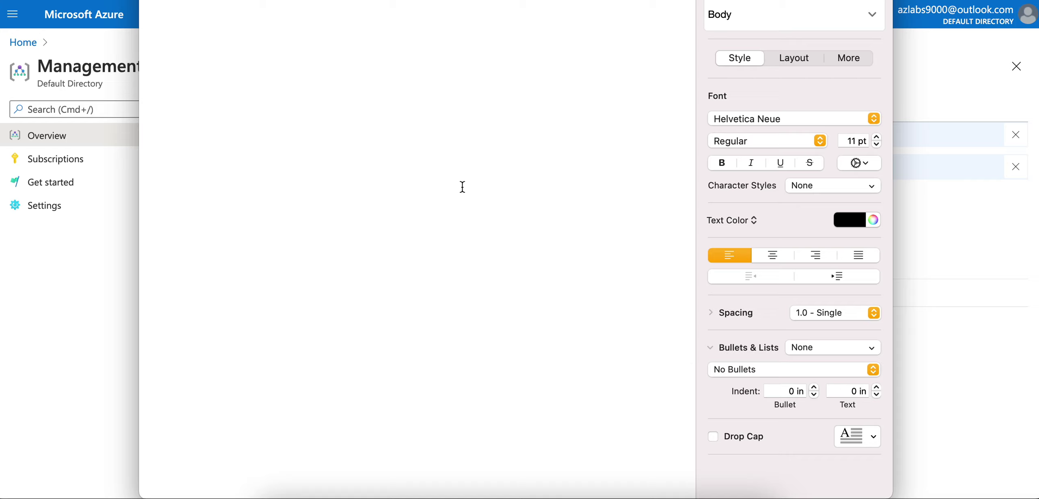
- Write the heading "Root MGMT" followed by a dashed list of Sub1, Sub2 and Sub3
{"action": "type", "text": "Root"}
{"action": "type", "text": " M"}
{"action": "type", "text": "GMT"}
{"action": "type", "text": "- sub"}
{"action": "type", "text": "1"}
{"action": "key", "text": "Return"}
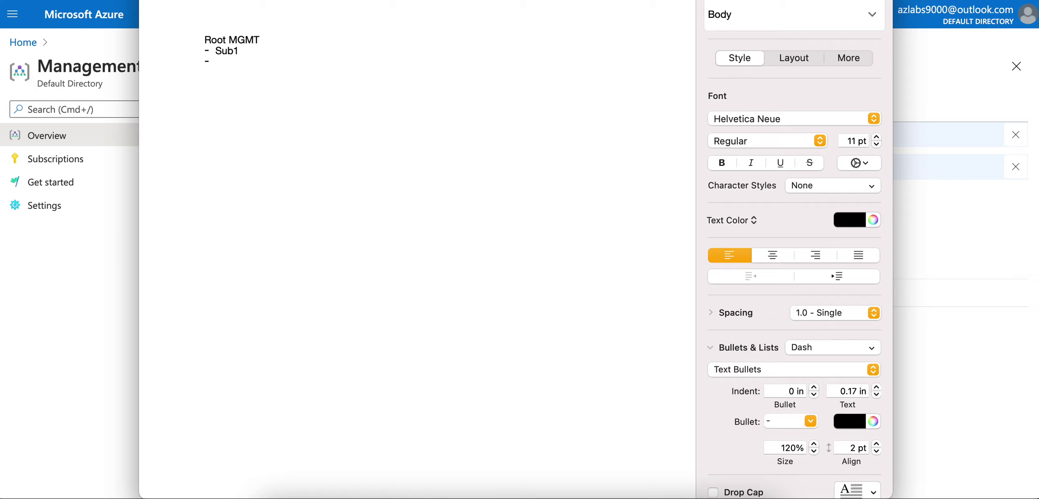
{"action": "type", "text": "sub2"}
{"action": "key", "text": "Return"}
{"action": "type", "text": "sub3"}
{"action": "key", "text": "Return"}
{"action": "key", "text": "Up"}
{"action": "key", "text": "BackSpace"}
{"action": "key", "text": "Return"}
{"action": "key", "text": "BackSpace"}
{"action": "key", "text": "Return"}
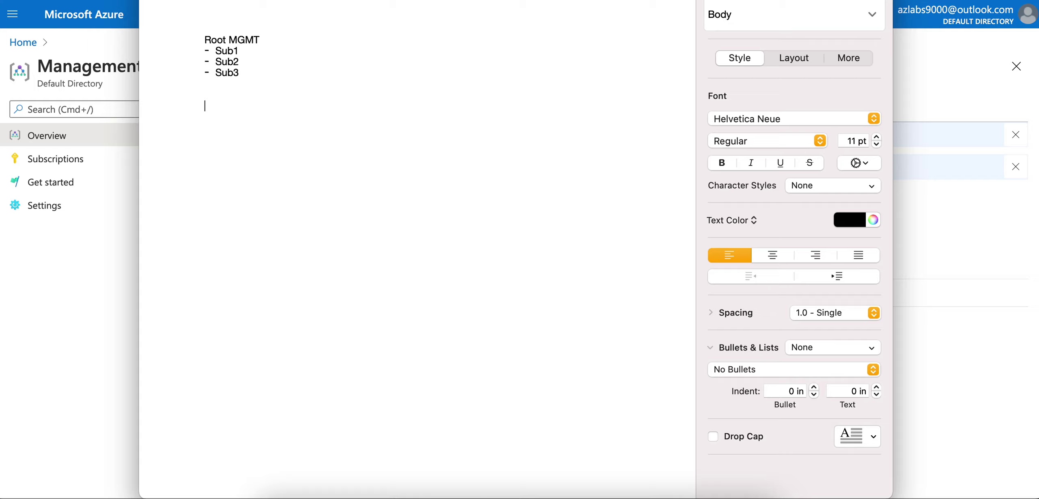
- Insert a dashed line "Sales MGMT" directly below "Root MGMT"
{"action": "left_click", "coordinate": [293, 40]}
{"action": "key", "text": "Return"}
{"action": "type", "text": "Sa"}
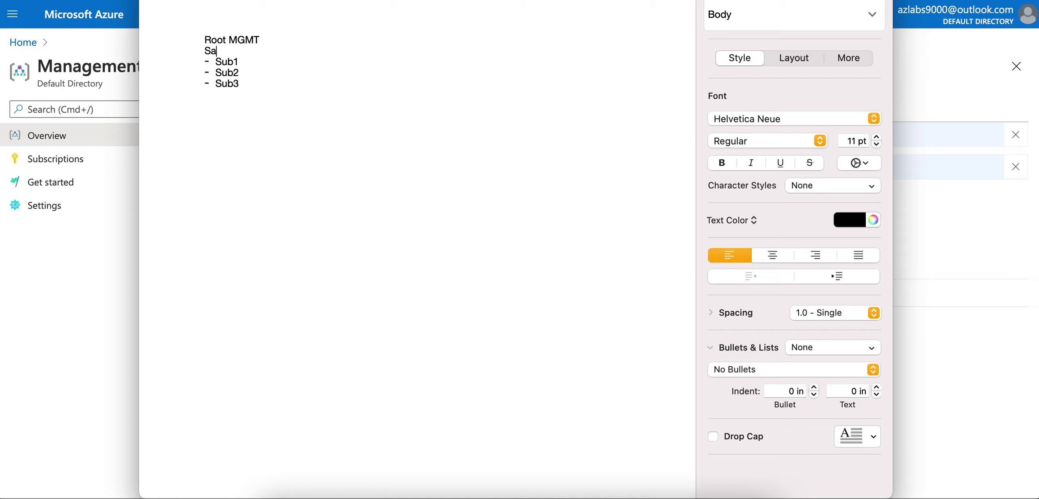
{"action": "type", "text": "les MGMT"}
{"action": "left_click", "coordinate": [205, 50]}
{"action": "type", "text": "-"}
{"action": "left_click", "coordinate": [281, 49]}
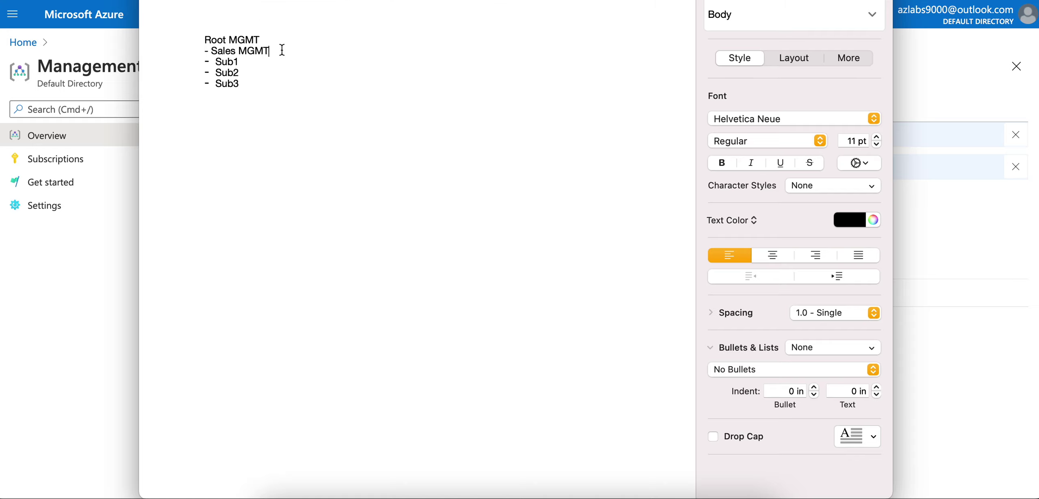
- Add the indented sub-items "Sub1" and "sub2" under "Sales MGMT"
{"action": "key", "text": "Return"}
{"action": "key", "text": "Tab"}
{"action": "type", "text": "sub1"}
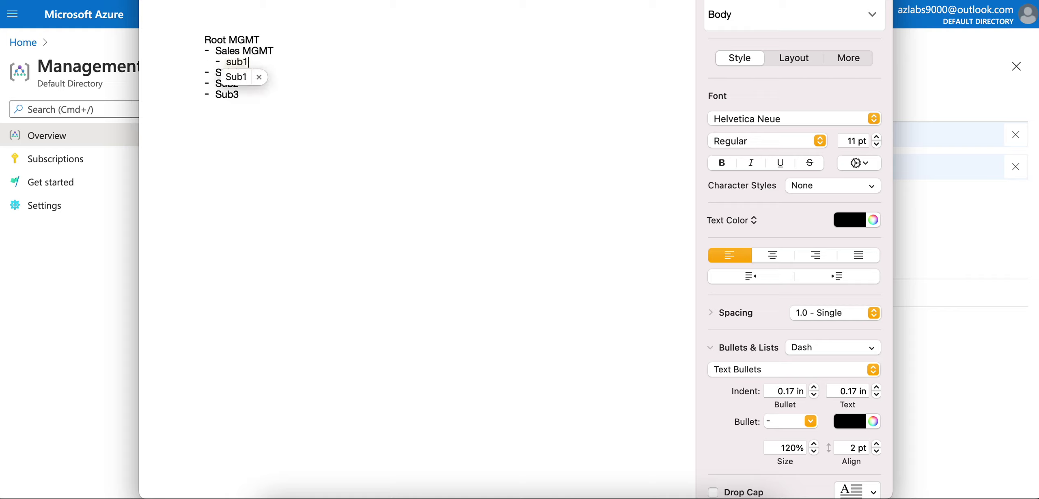
{"action": "left_click", "coordinate": [319, 66]}
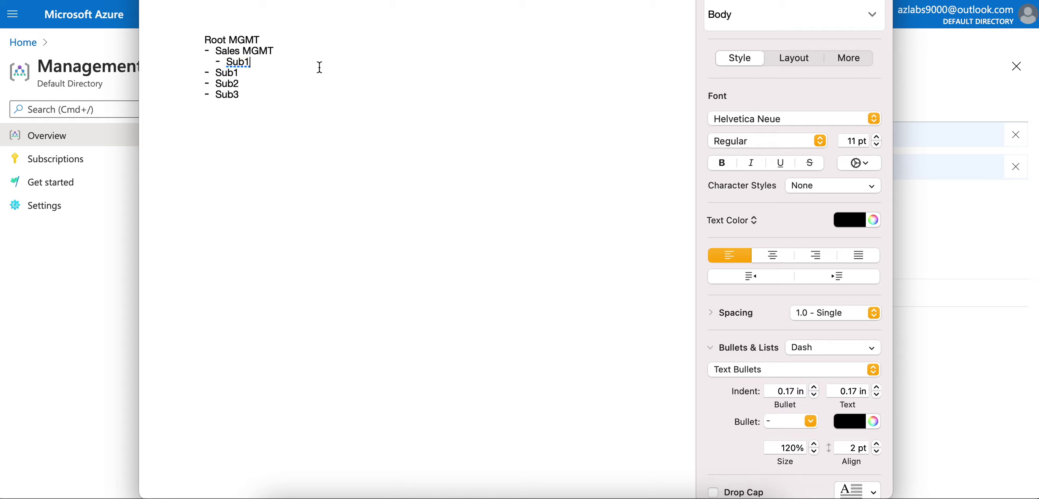
{"action": "left_click", "coordinate": [252, 75]}
{"action": "left_click", "coordinate": [260, 62]}
{"action": "key", "text": "BackSpace"}
{"action": "type", "text": "1"}
{"action": "left_click", "coordinate": [239, 73]}
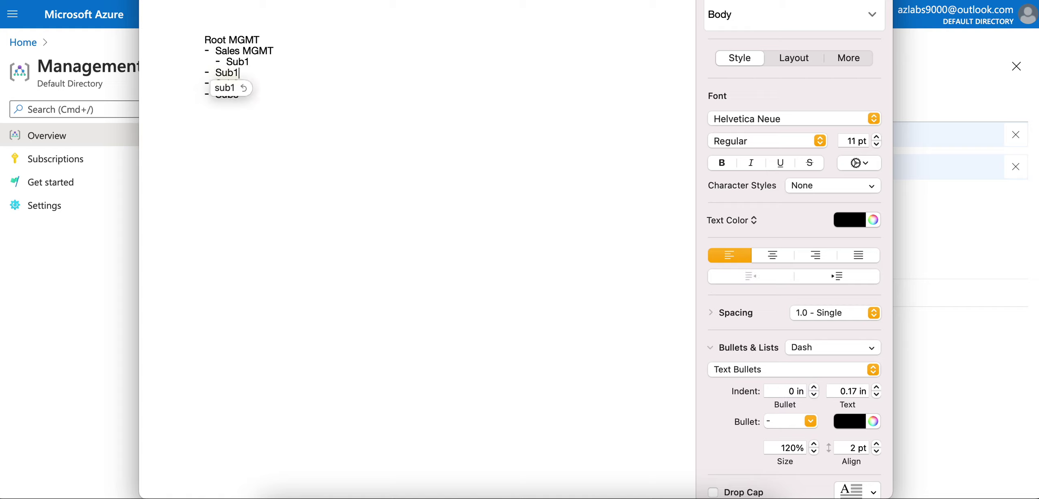
{"action": "left_click", "coordinate": [252, 61]}
{"action": "key", "text": "Return"}
{"action": "type", "text": "sub2"}
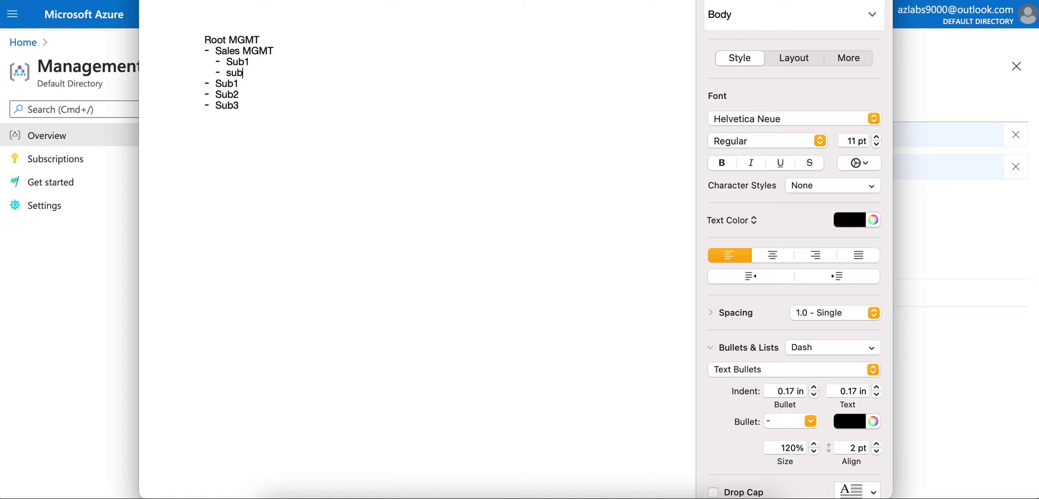
- Replace the first-level "Sub1" item with "IT MGMT"
{"action": "left_click", "coordinate": [262, 82]}
{"action": "key", "text": "BackSpace"}
{"action": "key", "text": "BackSpace"}
{"action": "key", "text": "BackSpace"}
{"action": "key", "text": "BackSpace"}
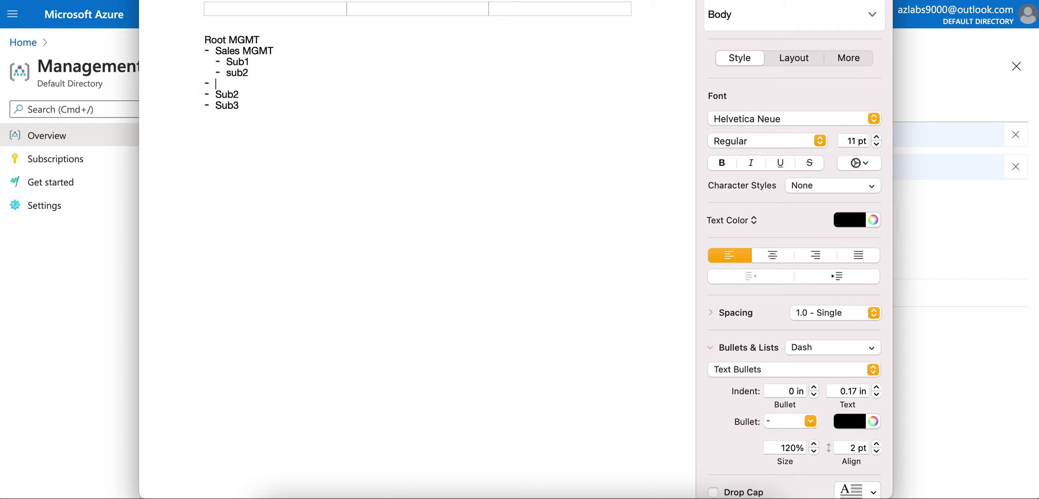
{"action": "type", "text": "IT MGMT"}
- Delete the first-level "Sub2" item and indent "Sub3" under "IT MGMT"
{"action": "left_click", "coordinate": [247, 107]}
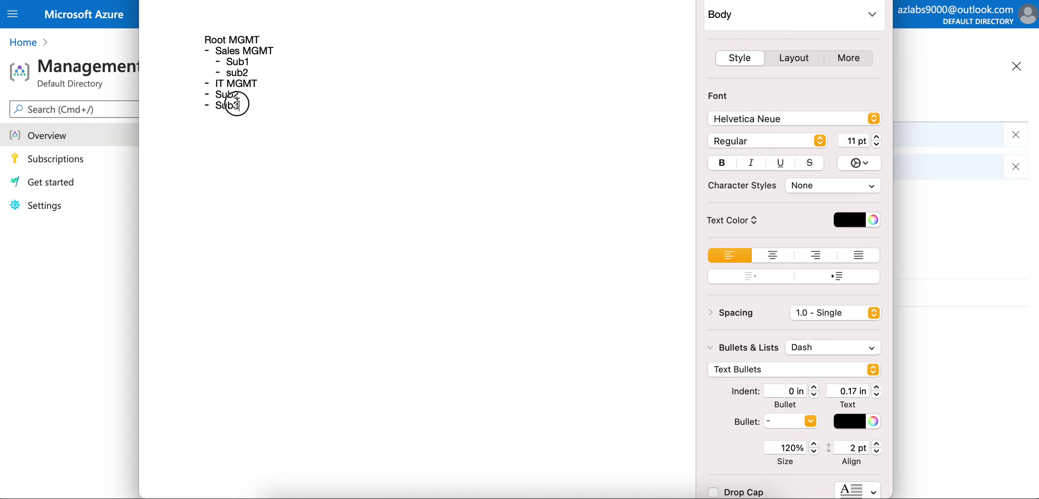
{"action": "left_click", "coordinate": [240, 94]}
{"action": "key", "text": "BackSpace"}
{"action": "key", "text": "BackSpace"}
{"action": "key", "text": "BackSpace"}
{"action": "key", "text": "BackSpace"}
{"action": "key", "text": "BackSpace"}
{"action": "key", "text": "BackSpace"}
{"action": "left_click", "coordinate": [216, 93]}
{"action": "key", "text": "Tab"}
{"action": "left_click", "coordinate": [278, 151]}
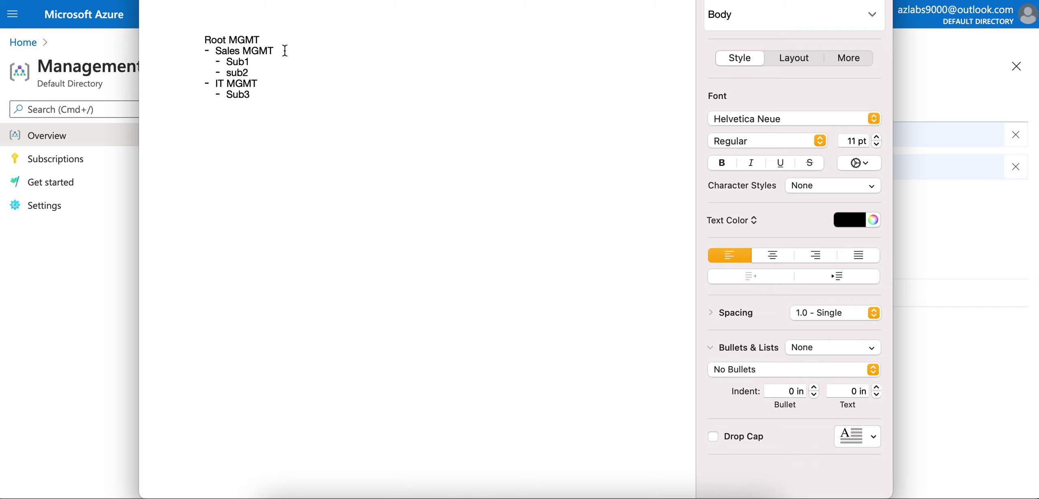
- Make the "Sales MGMT" and "IT MGMT" lines bold
{"action": "left_click_drag", "start_coordinate": [285, 51], "coordinate": [215, 51]}
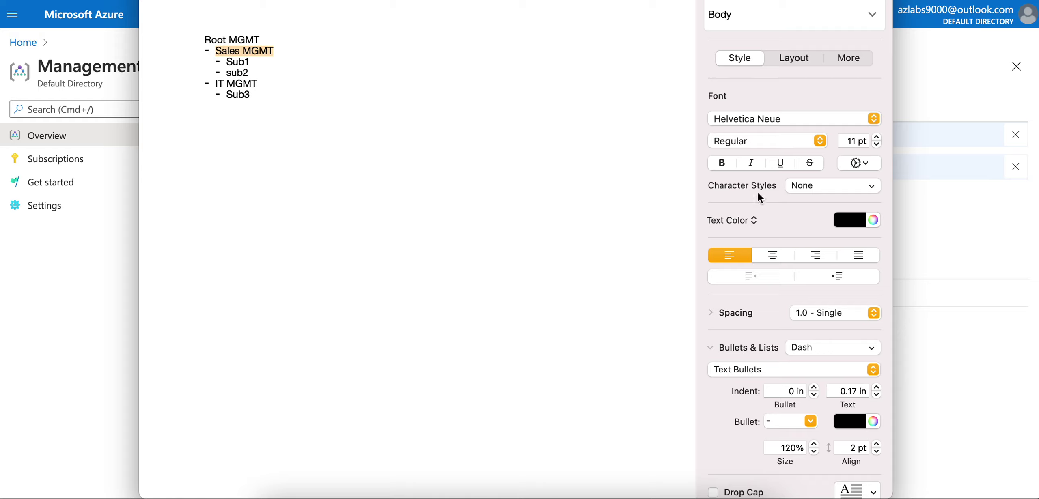
{"action": "left_click", "coordinate": [722, 163]}
{"action": "left_click_drag", "start_coordinate": [260, 84], "coordinate": [217, 84]}
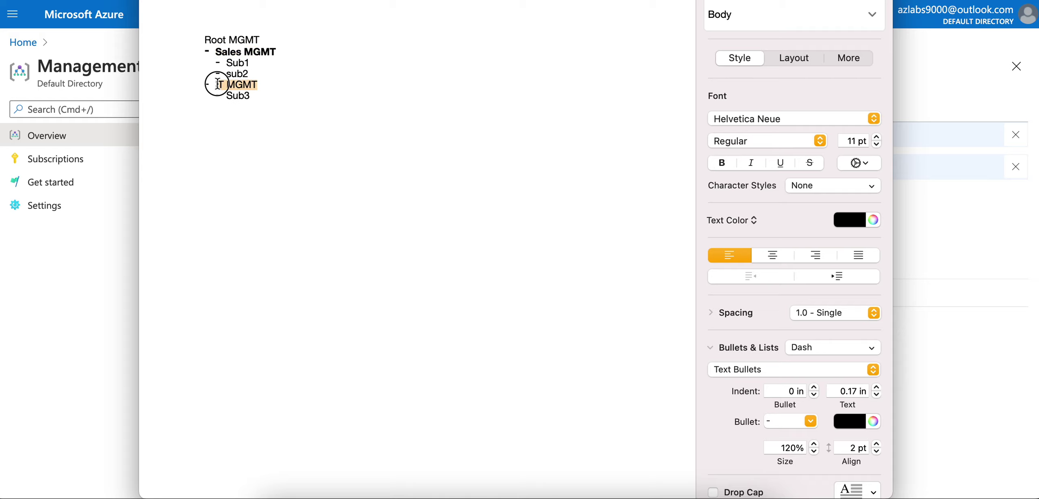
{"action": "left_click", "coordinate": [722, 163]}
{"action": "left_click", "coordinate": [284, 61]}
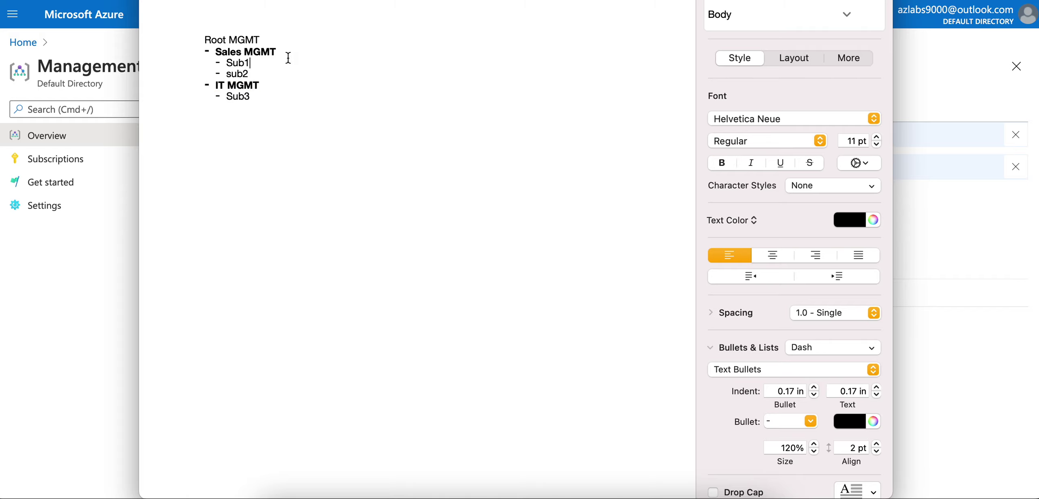
{"action": "left_click_drag", "start_coordinate": [297, 50], "coordinate": [209, 52]}
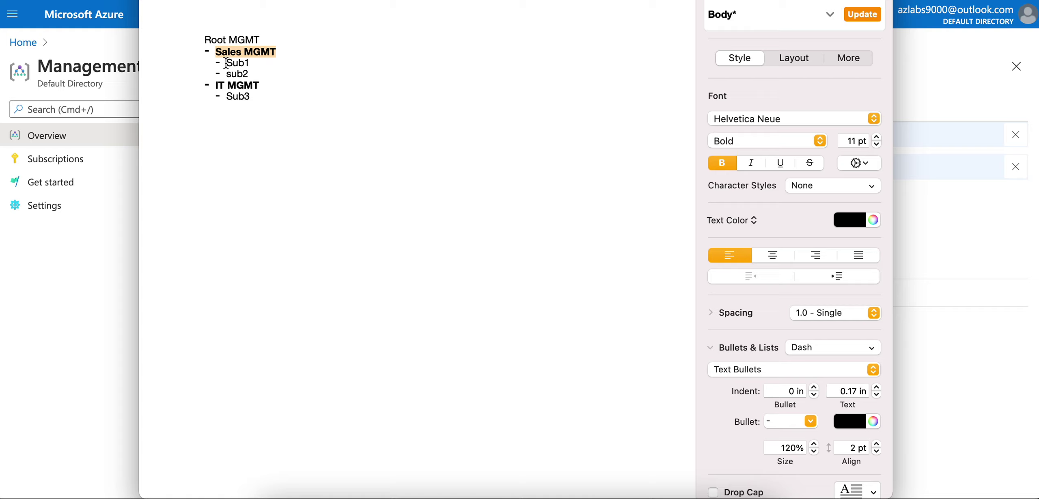
{"action": "left_click_drag", "start_coordinate": [262, 85], "coordinate": [210, 90]}
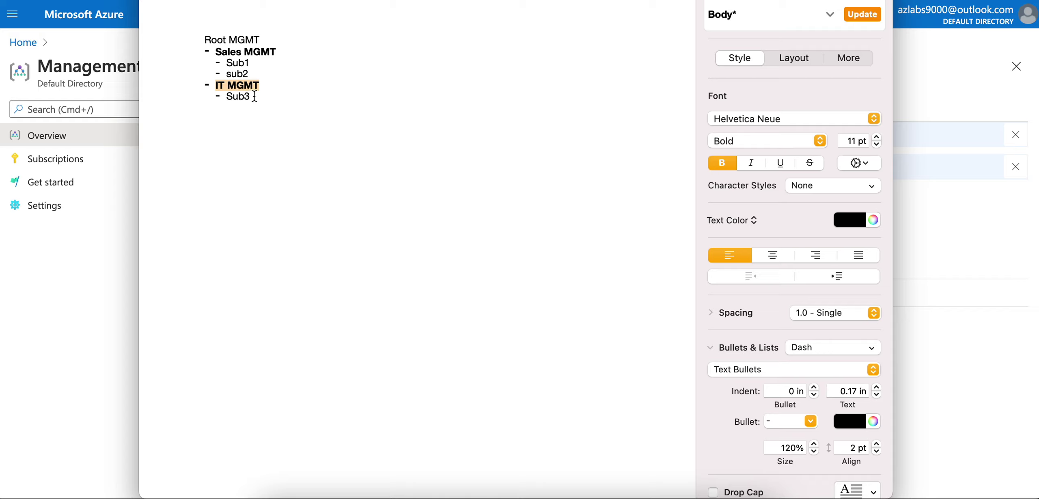
{"action": "left_click_drag", "start_coordinate": [259, 87], "coordinate": [225, 95]}
{"action": "left_click", "coordinate": [282, 35]}
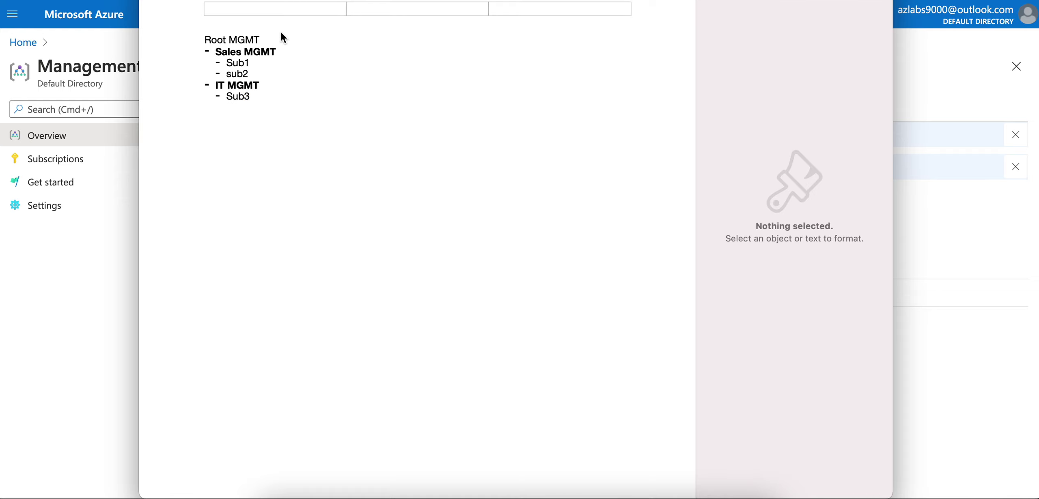
{"action": "triple_click", "coordinate": [245, 39]}
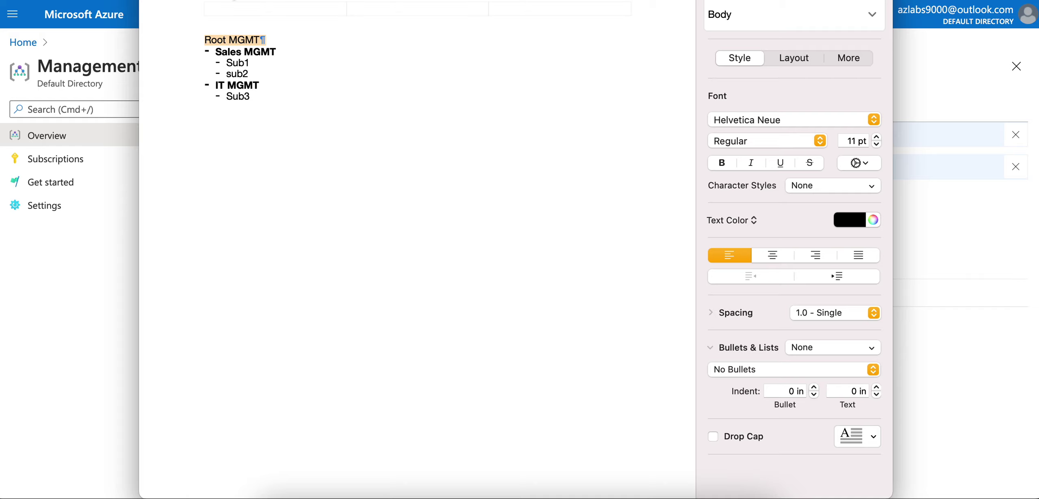
- Add the first-level dashed items "Developer MGMT" and "PROD MGMT" at the end of the list
{"action": "left_click", "coordinate": [276, 96]}
{"action": "key", "text": "Return"}
{"action": "key", "text": "Return"}
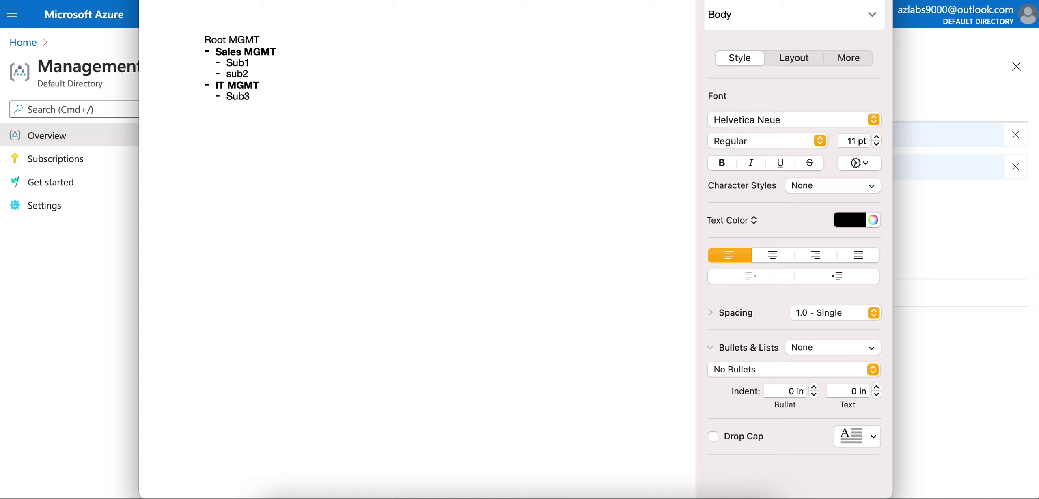
{"action": "type", "text": "- Developer MGMY"}
{"action": "key", "text": "BackSpace"}
{"action": "type", "text": "T"}
{"action": "key", "text": "Return"}
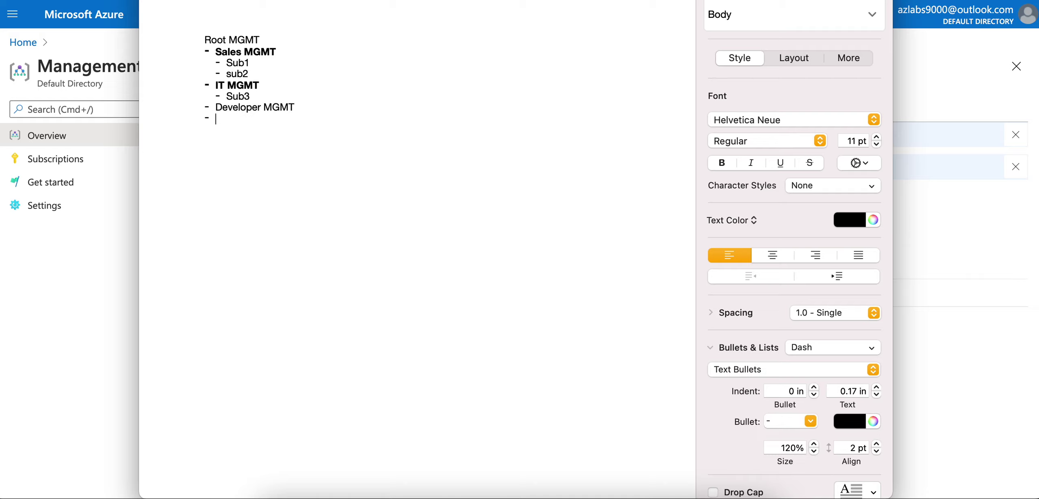
{"action": "type", "text": "PROD MGMT"}
- Make the "Developer MGMT" and "PROD MGMT" lines bold
{"action": "left_click_drag", "start_coordinate": [300, 106], "coordinate": [208, 111]}
{"action": "key", "text": "super+b"}
{"action": "left_click_drag", "start_coordinate": [279, 121], "coordinate": [219, 120]}
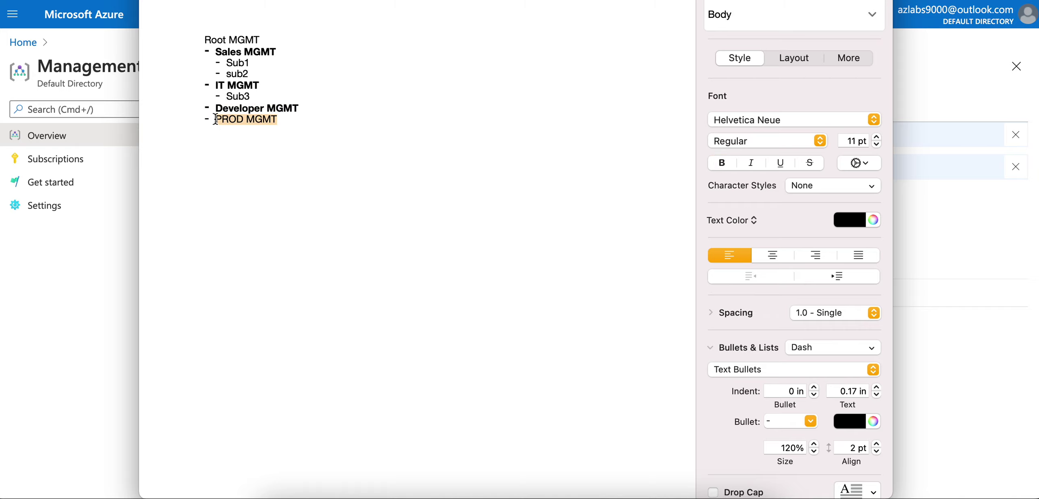
{"action": "key", "text": "super+b"}
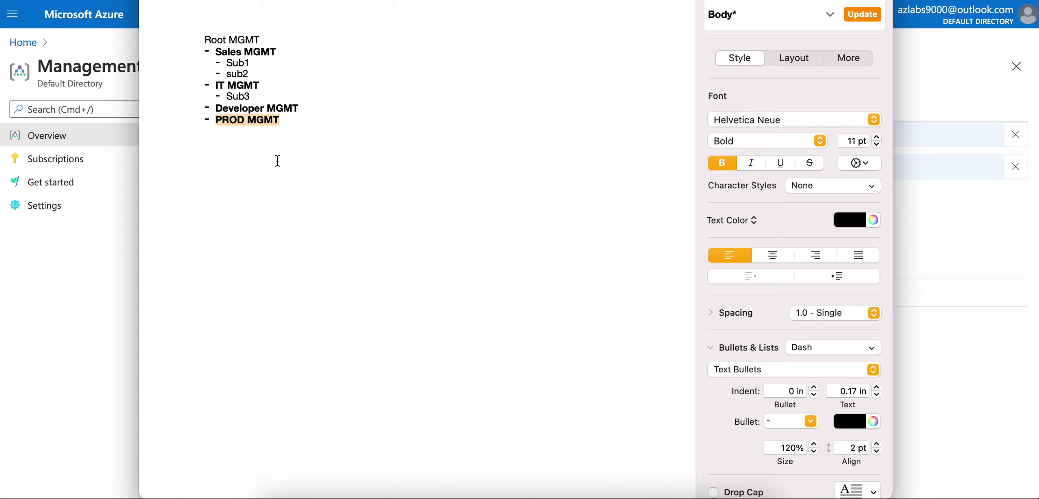
- Switch to the Azure portal and start a new management group with the ID SalesMGMT
{"action": "left_click", "coordinate": [111, 289]}
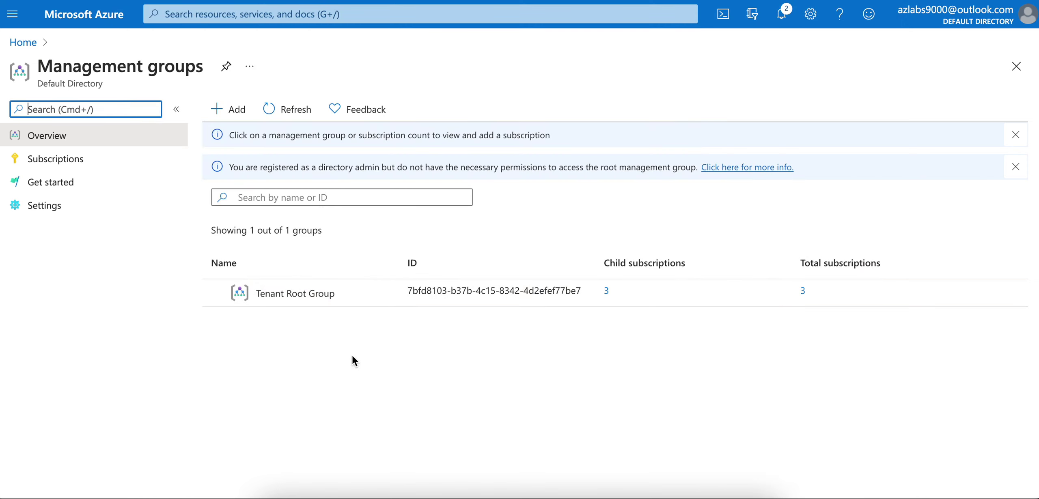
{"action": "left_click", "coordinate": [277, 294]}
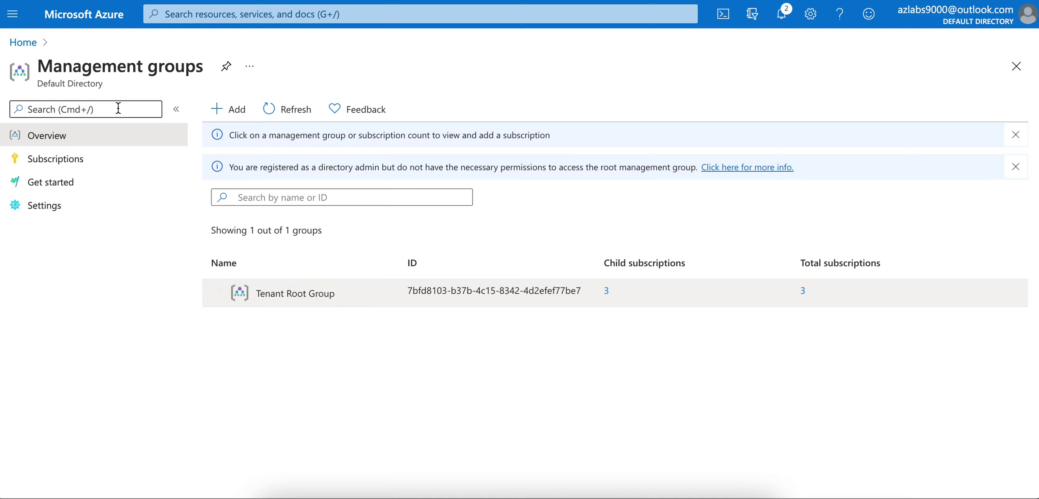
{"action": "left_click", "coordinate": [219, 114]}
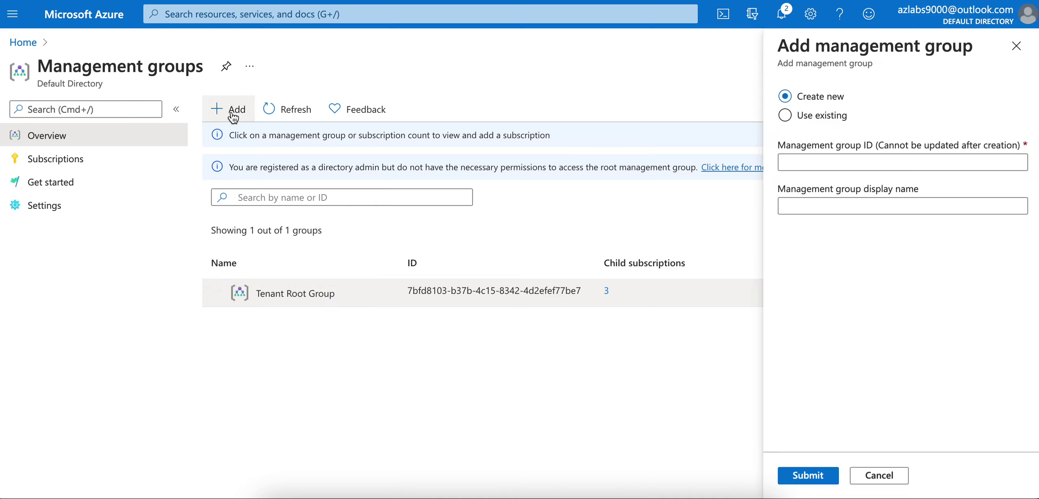
{"action": "key", "text": "super+Tab"}
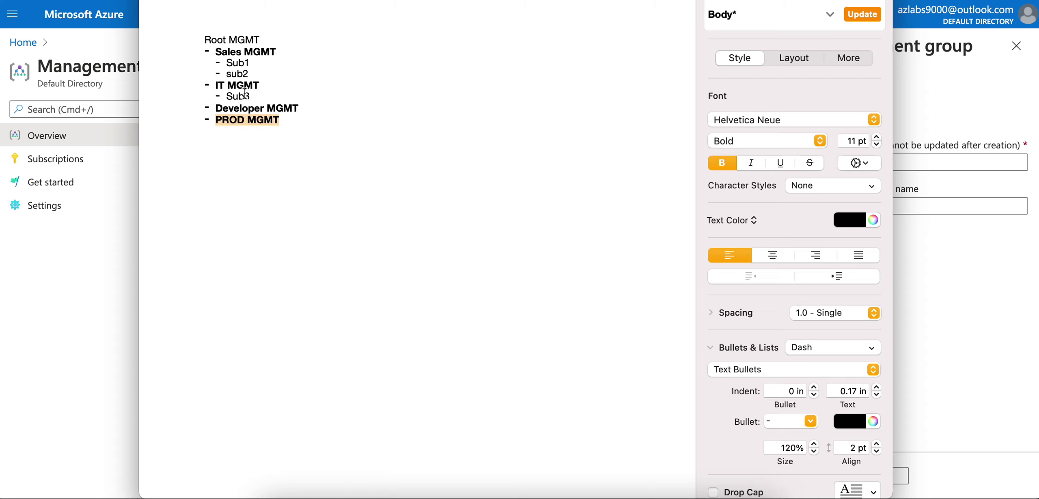
{"action": "key", "text": "super+Tab"}
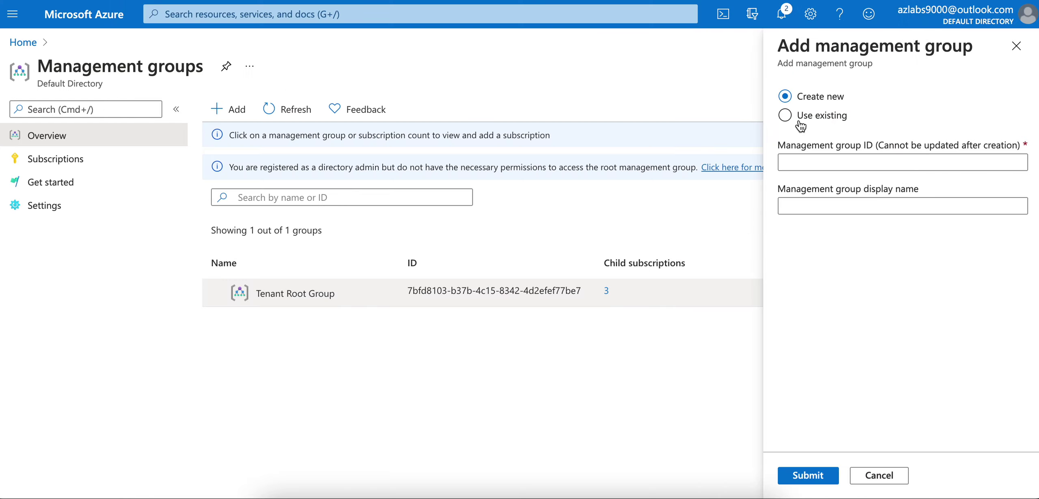
{"action": "left_click", "coordinate": [813, 155]}
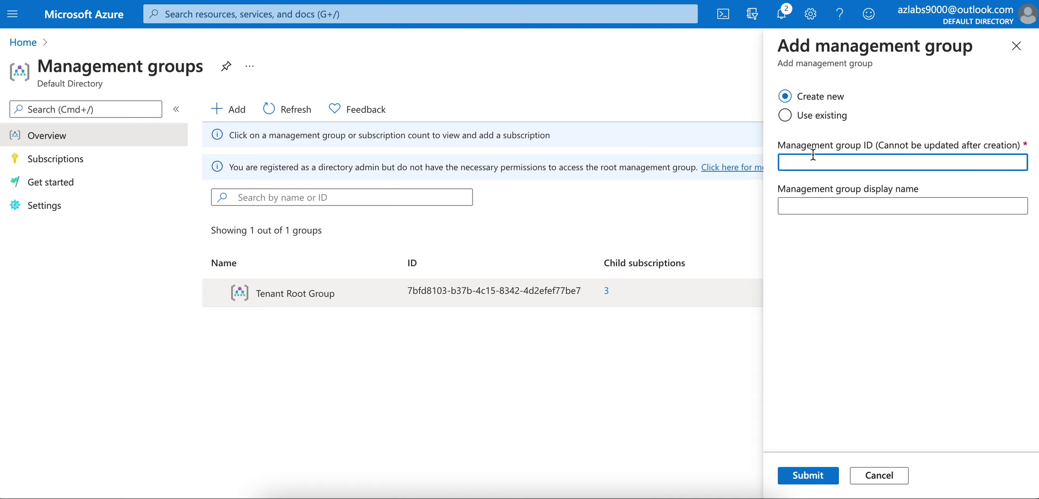
{"action": "type", "text": "SalesMGMT"}
{"action": "key", "text": "Tab"}
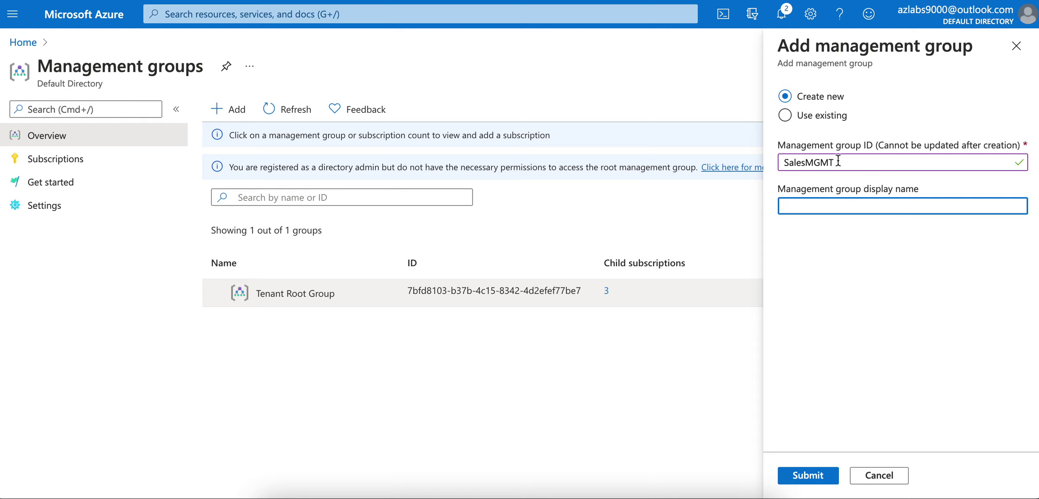
- Copy the ID SalesMGMT into the management group's display name and submit the new group
{"action": "double_click", "coordinate": [817, 162]}
{"action": "key", "text": "ctrl+c"}
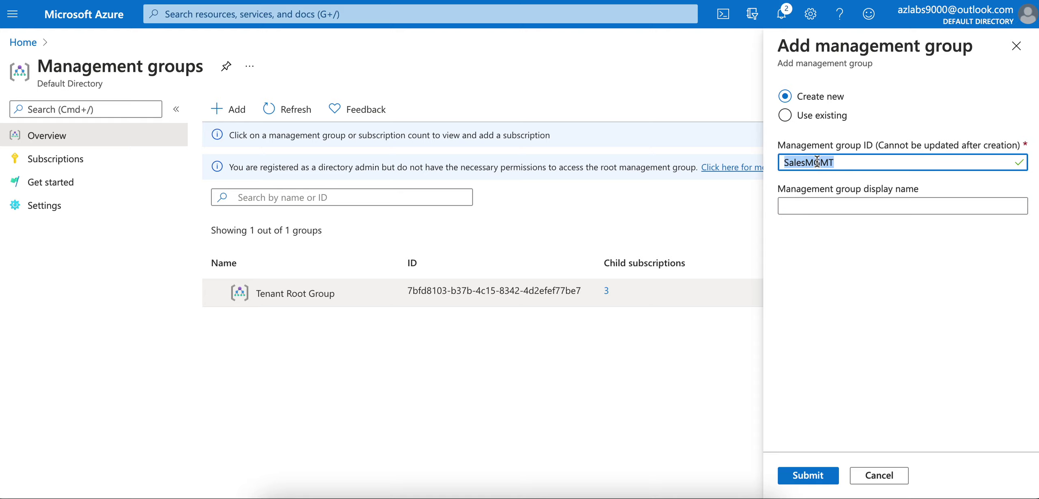
{"action": "left_click", "coordinate": [816, 206]}
{"action": "key", "text": "ctrl+v"}
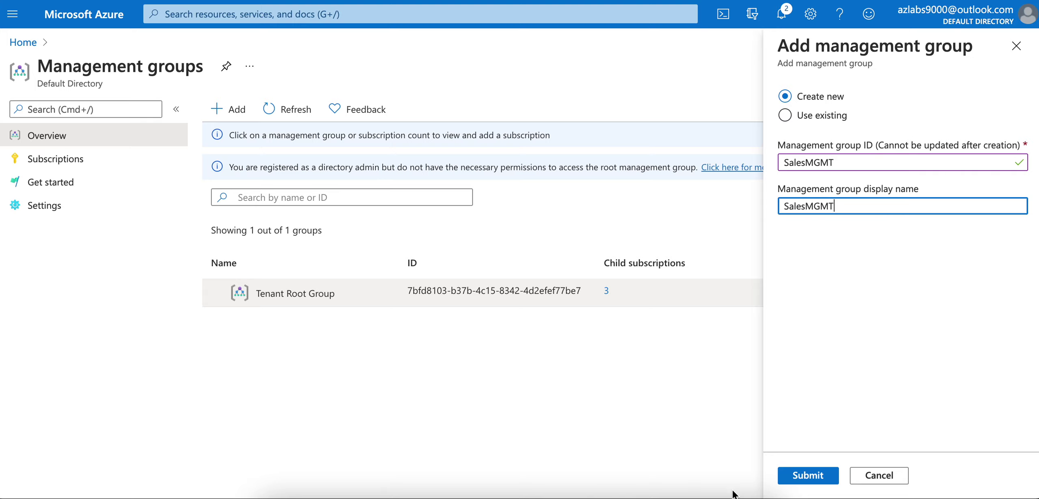
{"action": "left_click", "coordinate": [806, 476]}
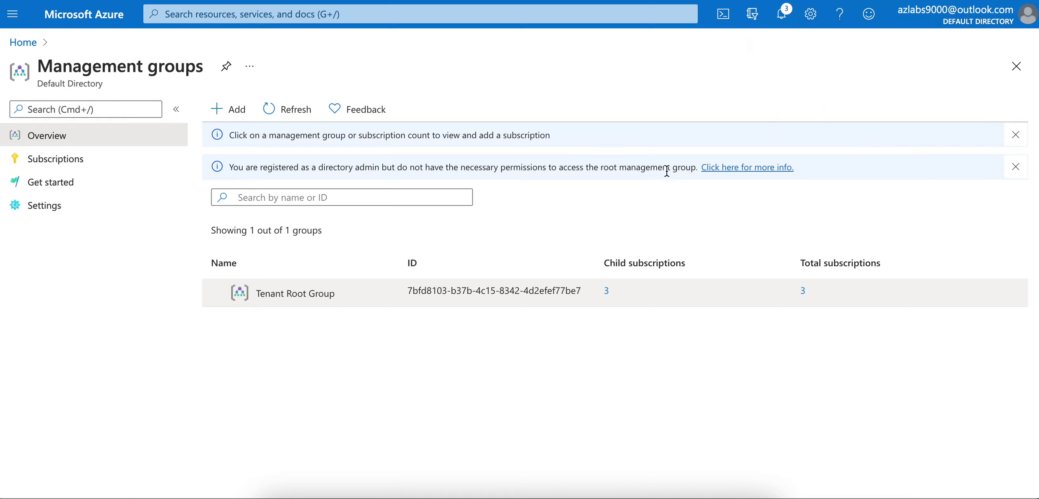
- Create another management group with ITMGMT as both its ID and display name
{"action": "left_click", "coordinate": [232, 116]}
{"action": "left_click", "coordinate": [821, 160]}
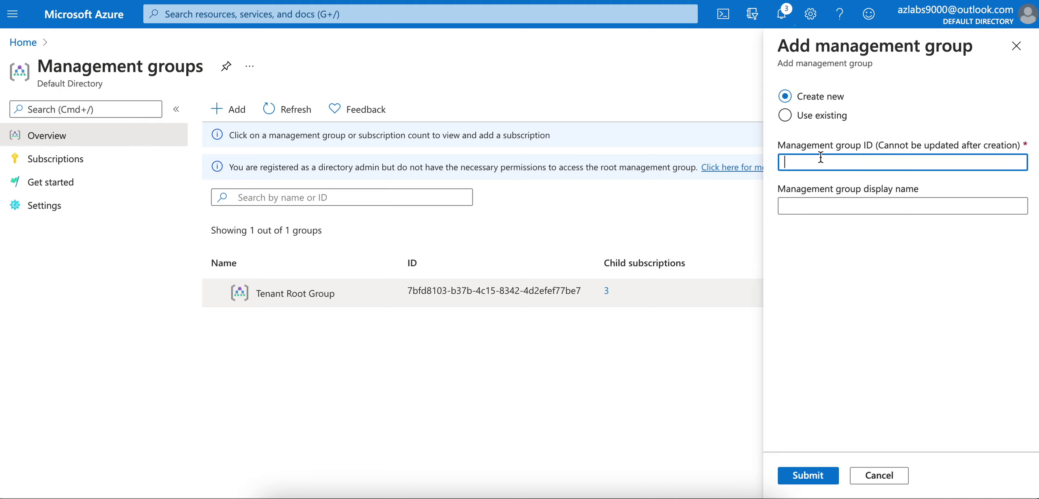
{"action": "type", "text": "ITMGMT"}
{"action": "key", "text": "Tab"}
{"action": "type", "text": "ITMGMT"}
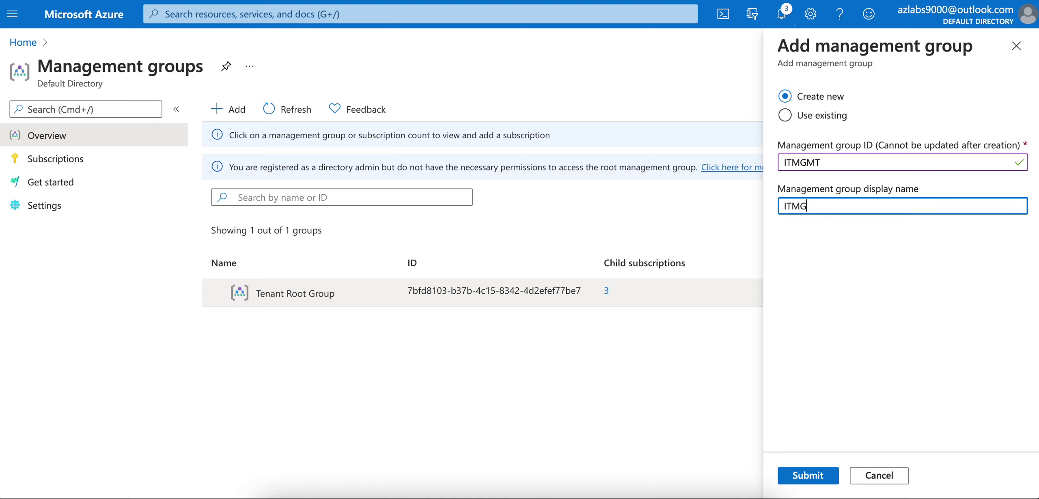
{"action": "left_click", "coordinate": [808, 475]}
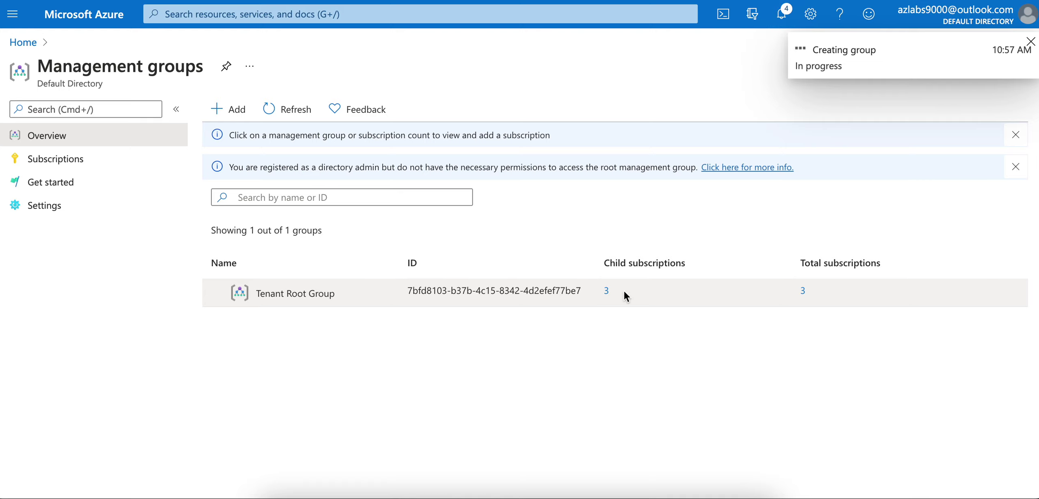
- Check the notifications for the progress of the management group creation
{"action": "left_click_drag", "start_coordinate": [607, 292], "coordinate": [360, 297]}
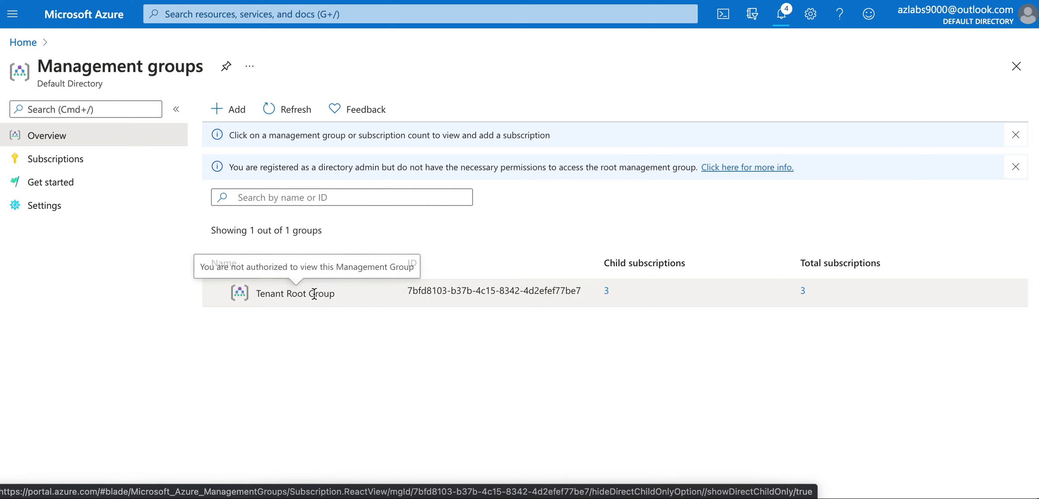
{"action": "left_click", "coordinate": [781, 16]}
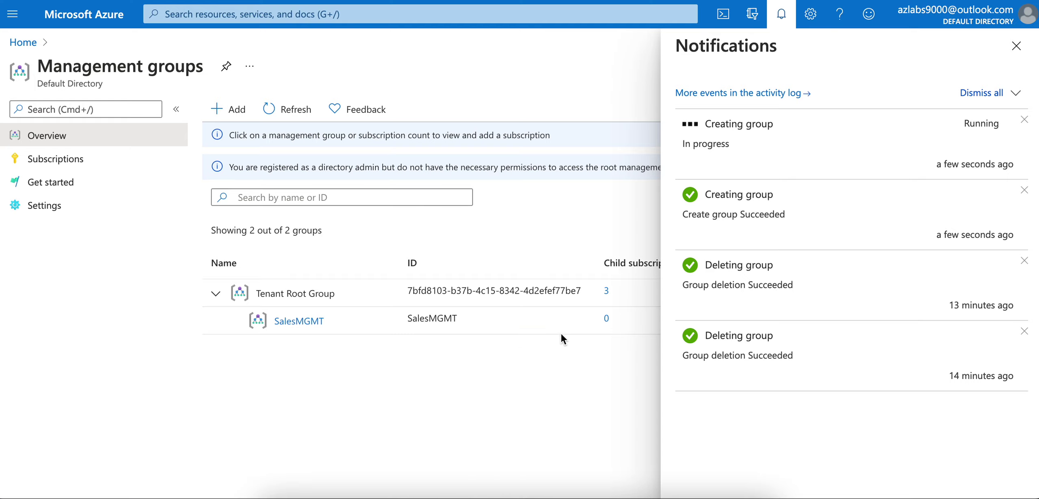
{"action": "left_click", "coordinate": [1015, 47]}
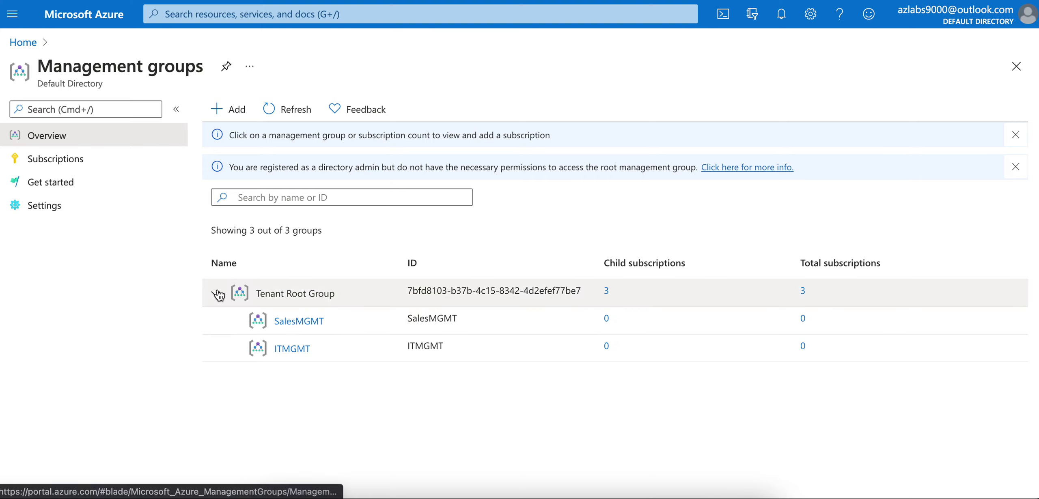
- Open the SalesMGMT management group, review its subscriptions and return to its overview
{"action": "left_click", "coordinate": [298, 325]}
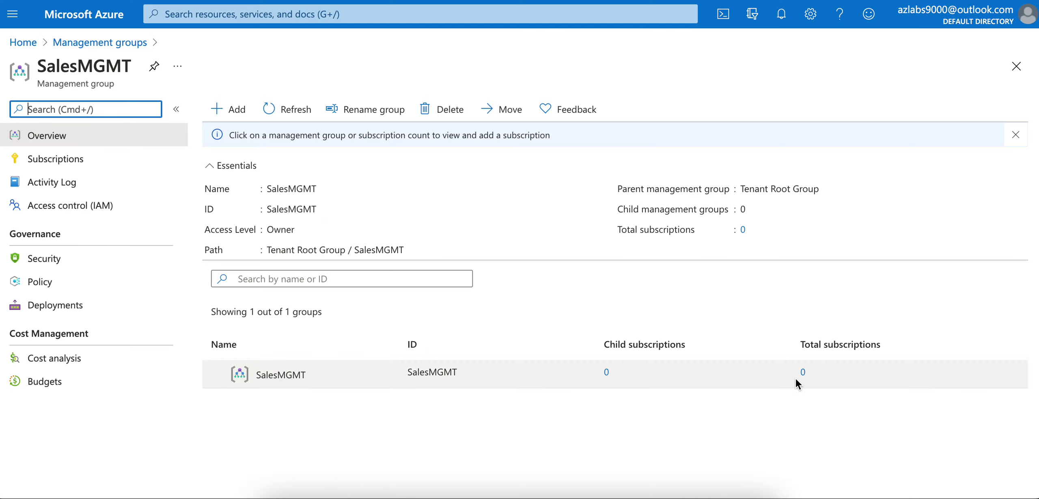
{"action": "left_click", "coordinate": [58, 164]}
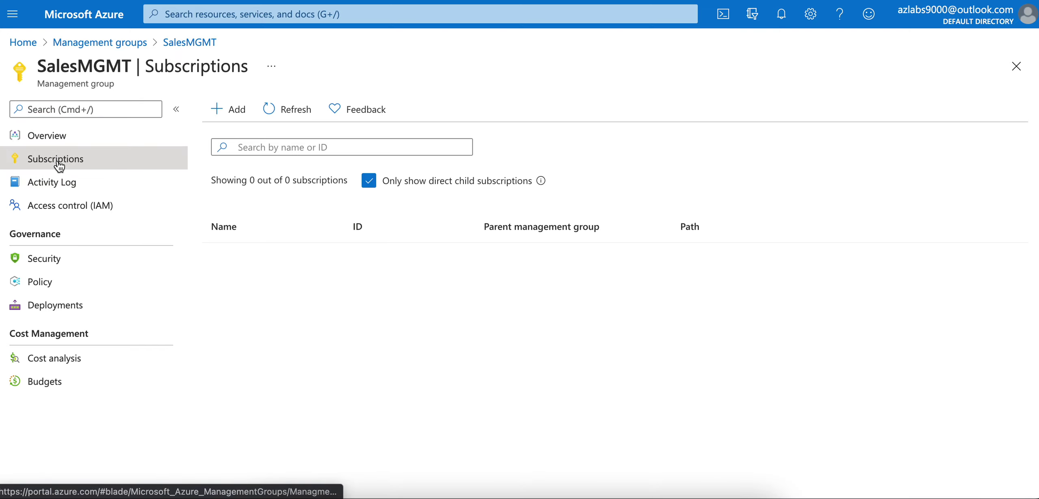
{"action": "left_click", "coordinate": [194, 42]}
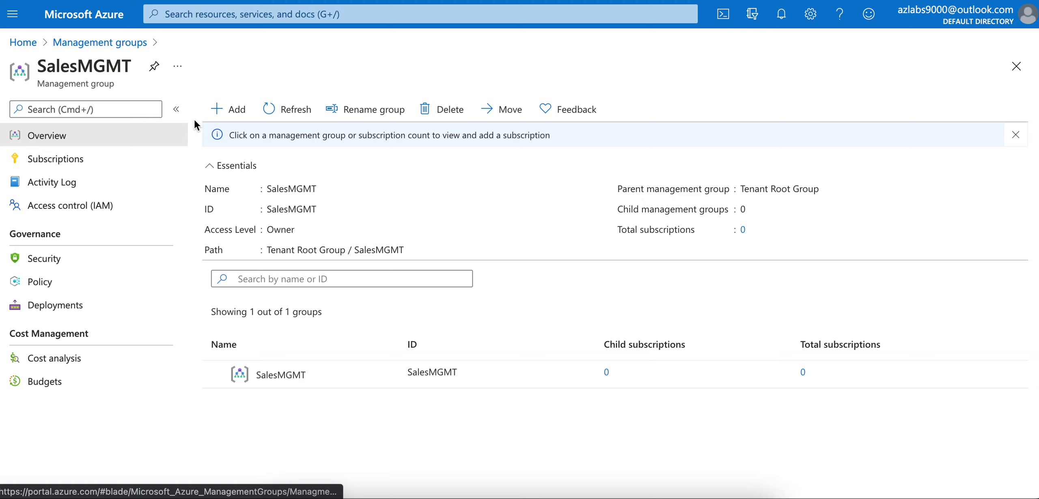
- Create a child management group under SalesMGMT with Sales-Test-Mgmt as both its ID and display name
{"action": "left_click", "coordinate": [241, 115]}
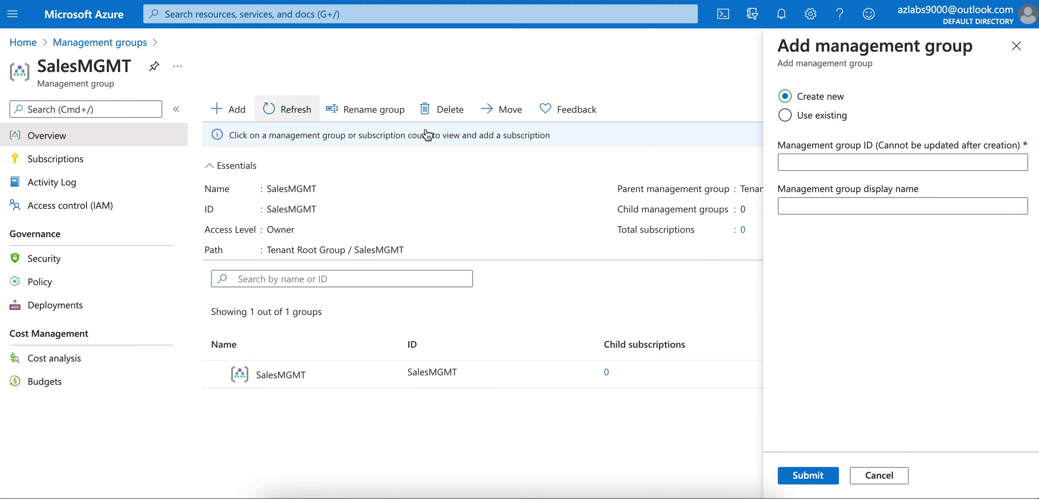
{"action": "left_click", "coordinate": [857, 156]}
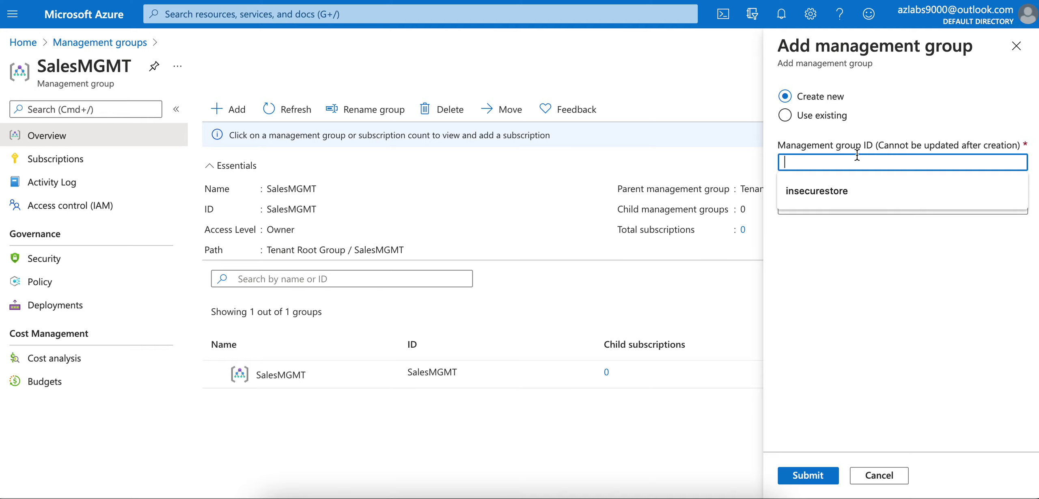
{"action": "type", "text": "Sales-Test-Mgmt"}
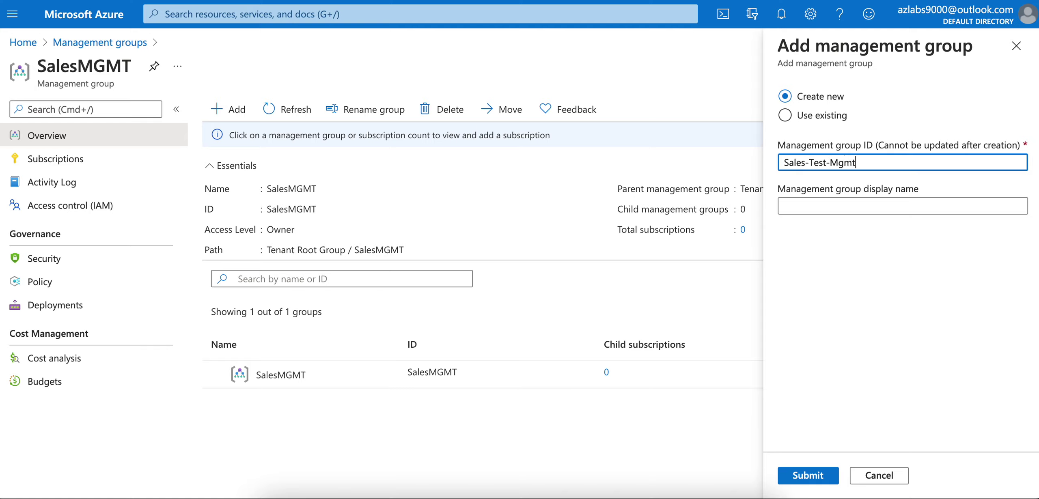
{"action": "left_click_drag", "start_coordinate": [886, 162], "coordinate": [736, 167]}
{"action": "key", "text": "ctrl+c"}
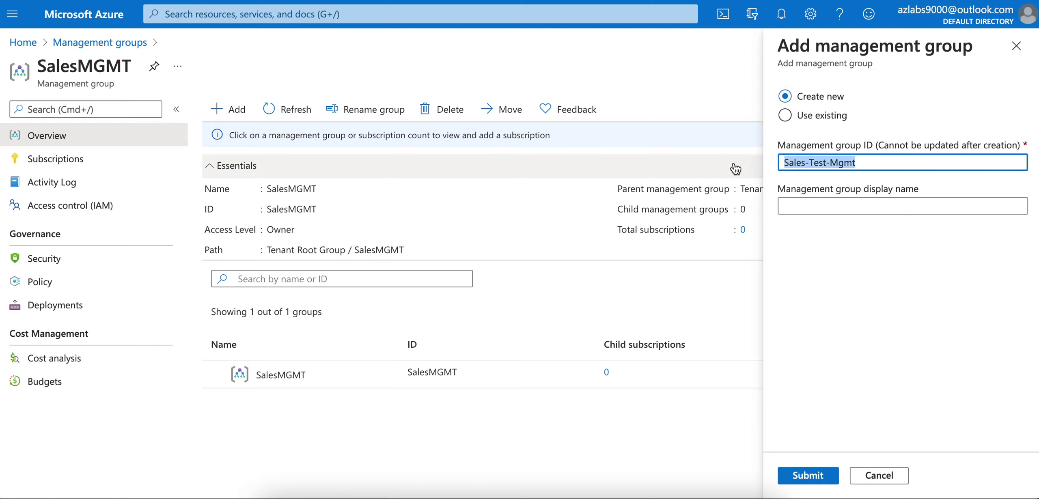
{"action": "left_click", "coordinate": [807, 205]}
{"action": "key", "text": "ctrl+v"}
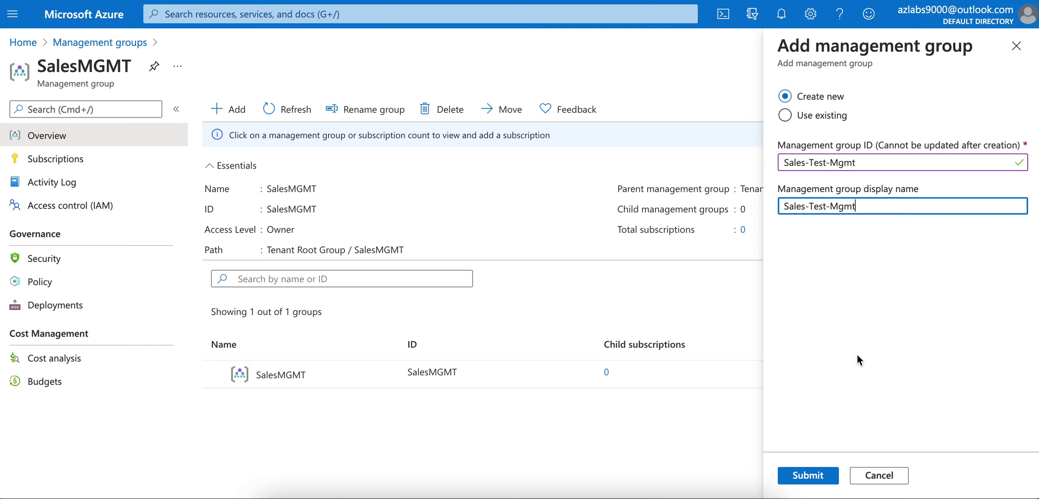
{"action": "left_click", "coordinate": [810, 477]}
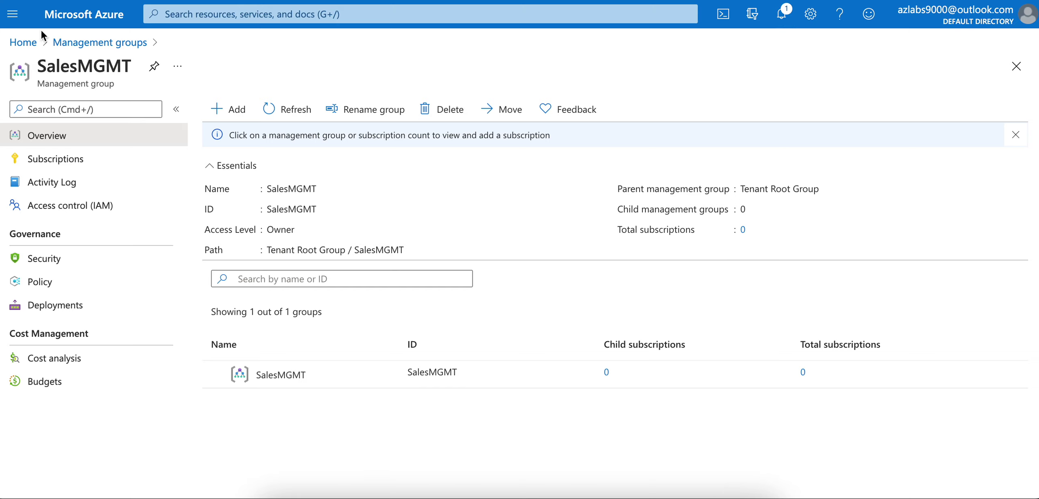
- Add the first listed Azure Pass - Sponsorship subscription to the ITMGMT management group
{"action": "left_click", "coordinate": [118, 43]}
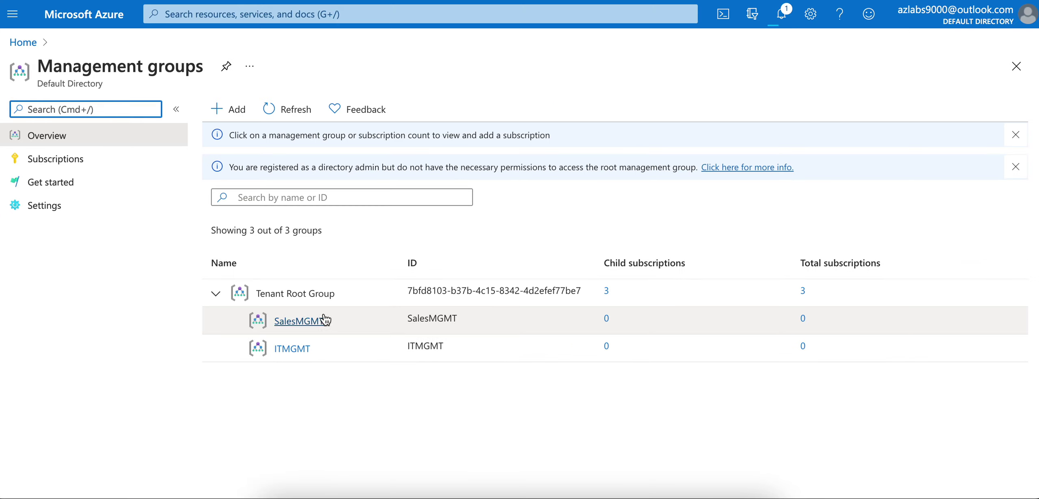
{"action": "left_click", "coordinate": [299, 350]}
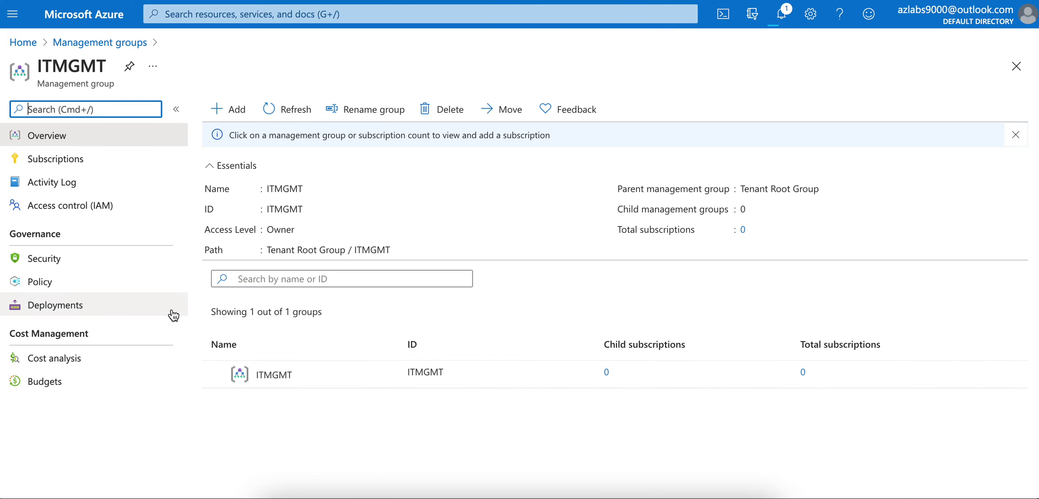
{"action": "left_click", "coordinate": [61, 169]}
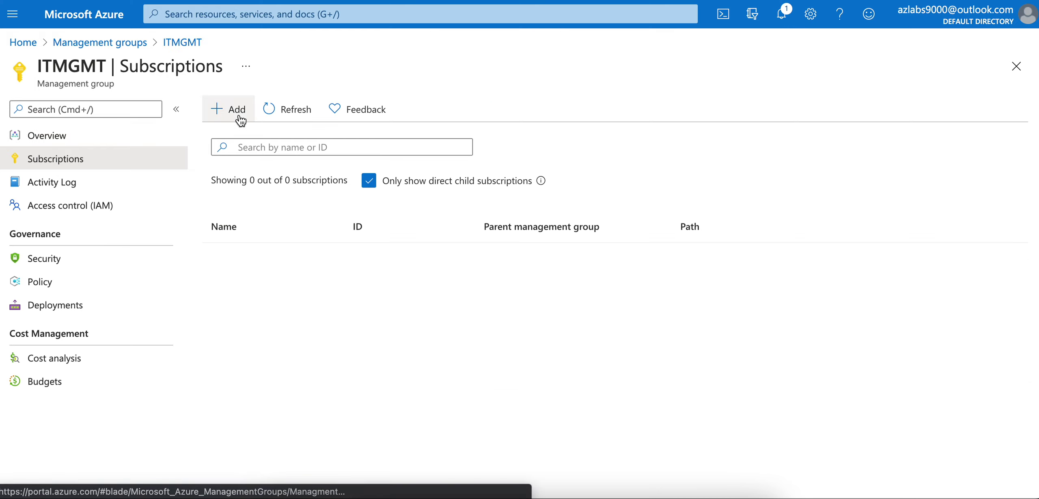
{"action": "left_click", "coordinate": [238, 110]}
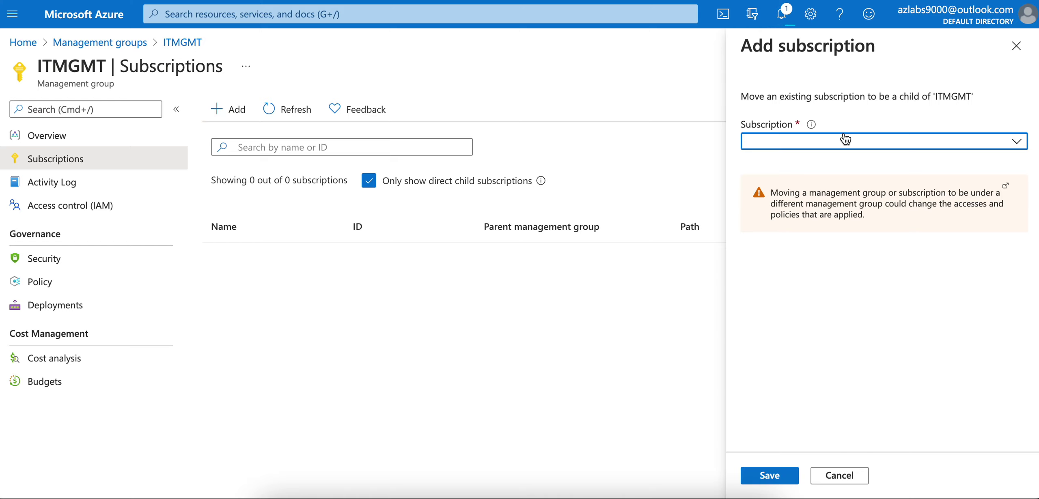
{"action": "left_click", "coordinate": [866, 142]}
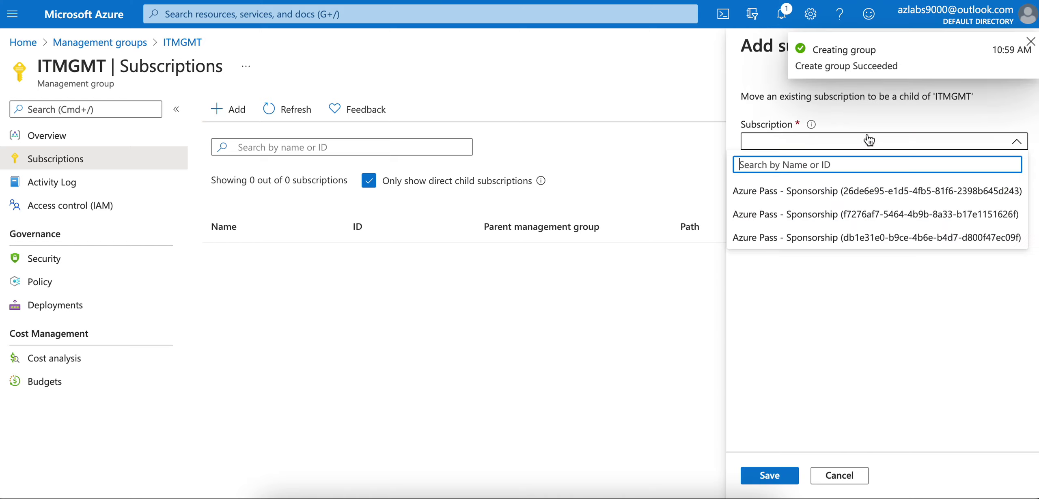
{"action": "left_click", "coordinate": [832, 192]}
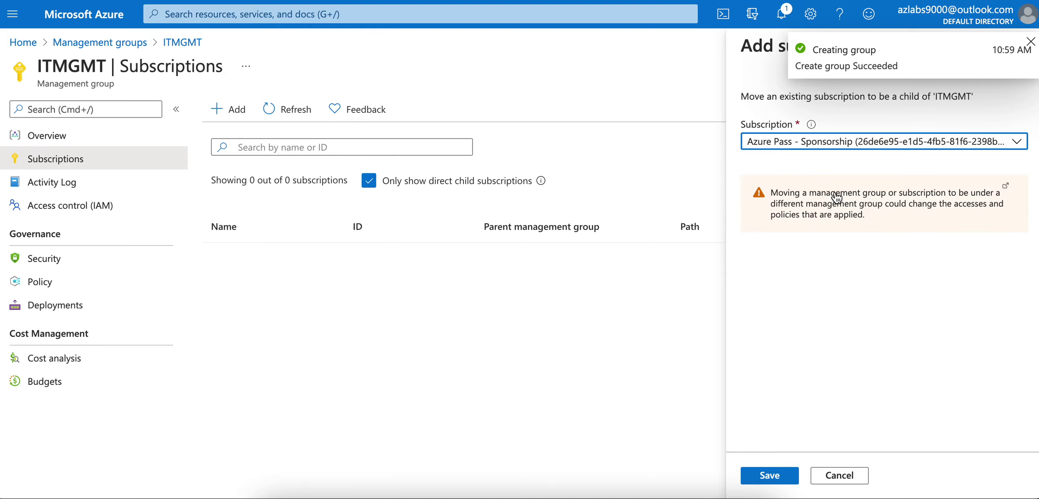
{"action": "left_click", "coordinate": [770, 477]}
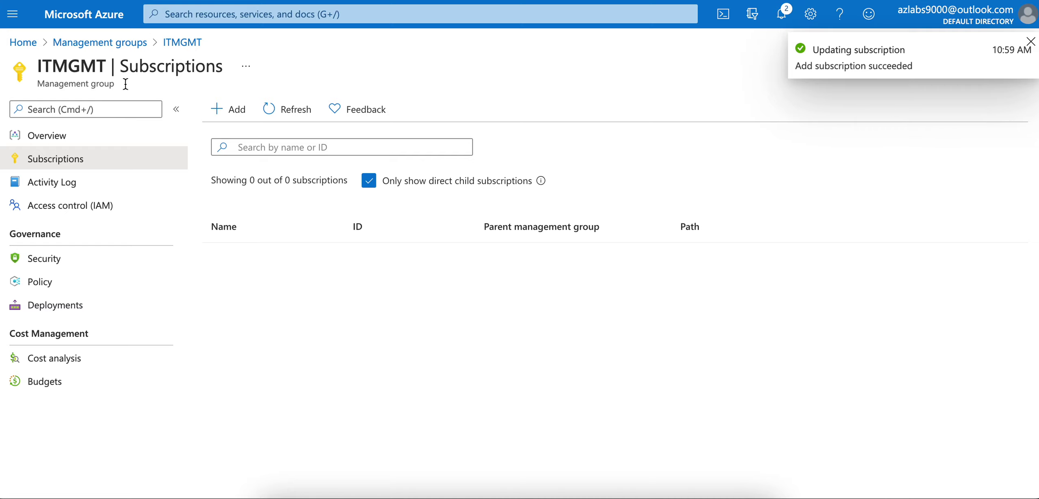
- Refresh ITMGMT's subscription list and examine the path of the added subscription
{"action": "left_click", "coordinate": [1031, 41]}
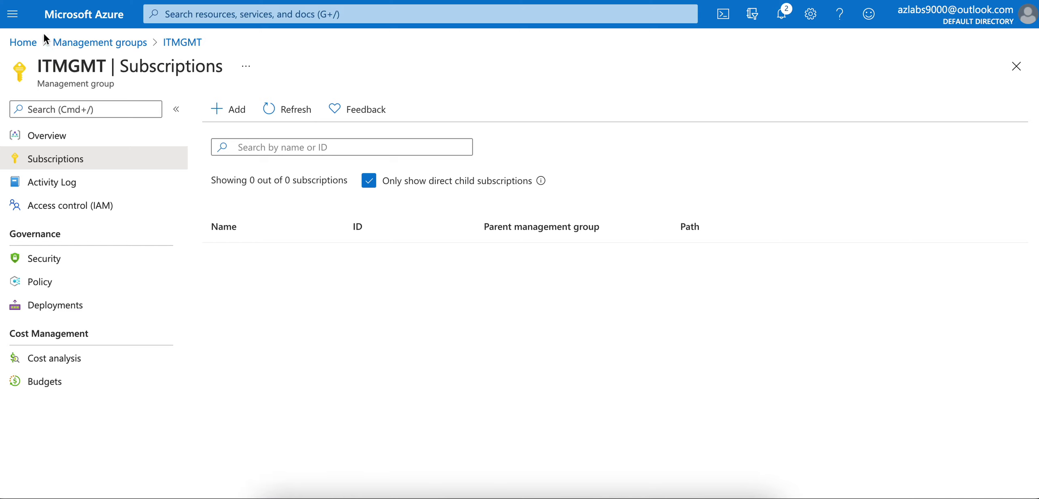
{"action": "left_click", "coordinate": [304, 113]}
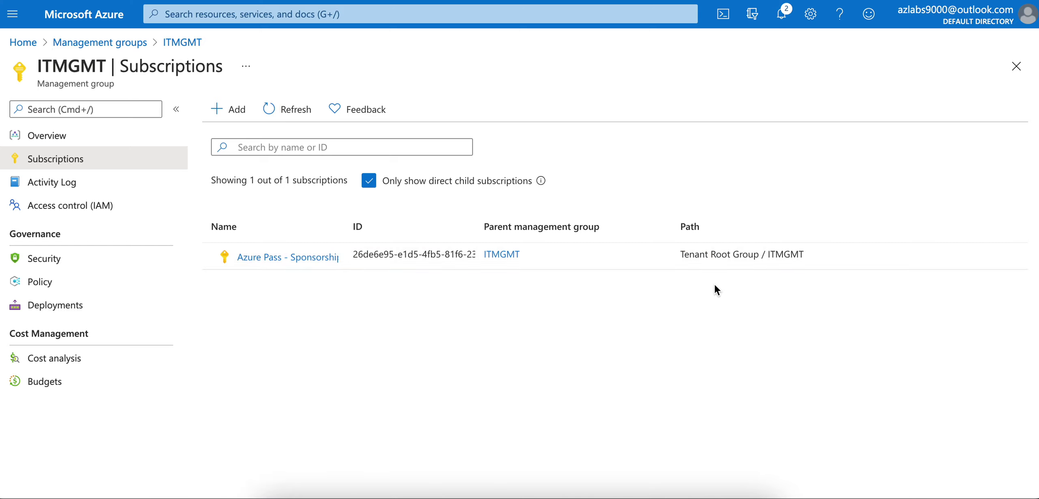
{"action": "left_click_drag", "start_coordinate": [690, 252], "coordinate": [807, 253]}
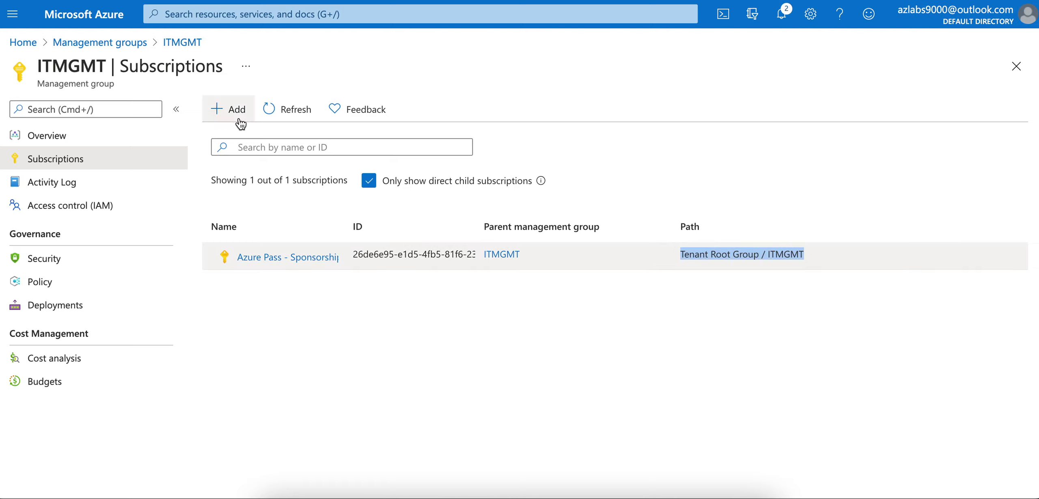
- Add the second listed Azure Pass - Sponsorship subscription to the ITMGMT management group and refresh its subscription list
{"action": "left_click", "coordinate": [214, 111]}
{"action": "left_click", "coordinate": [927, 145]}
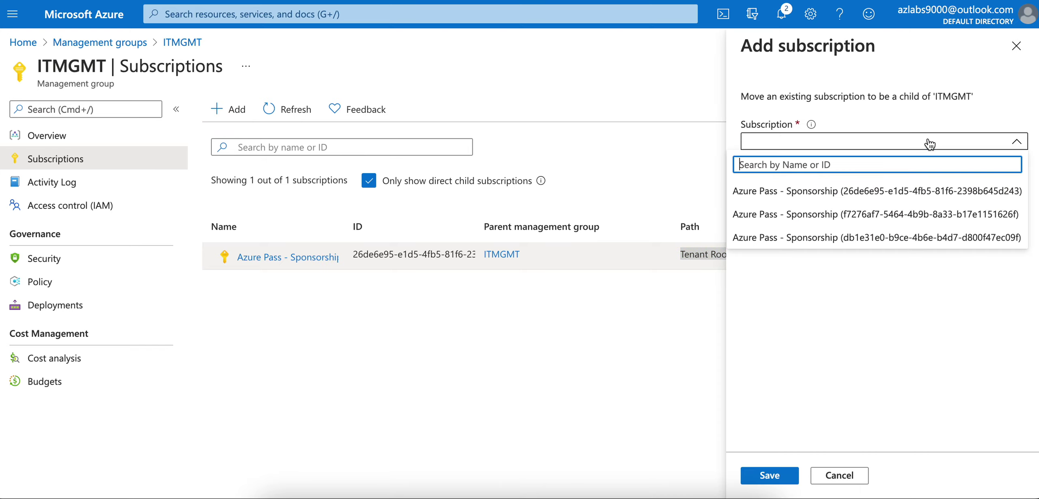
{"action": "left_click", "coordinate": [886, 222]}
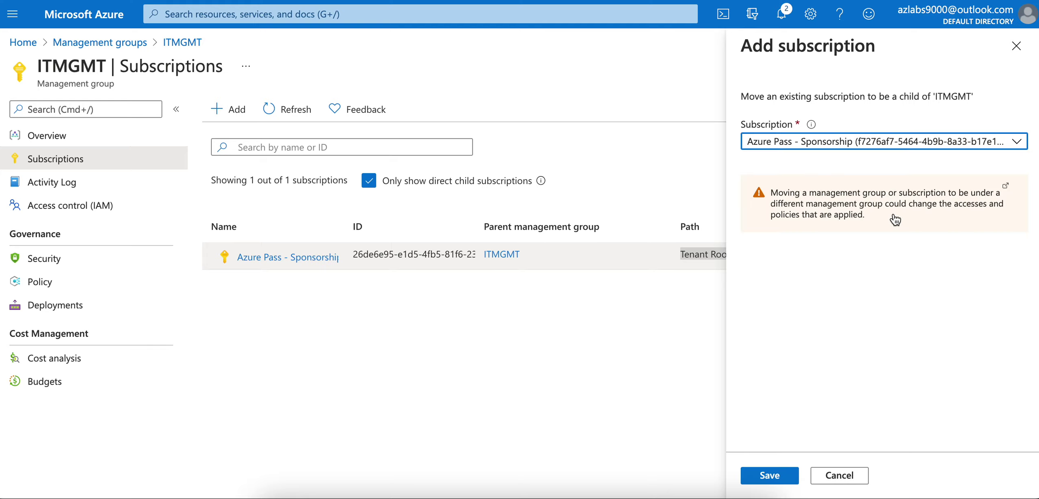
{"action": "left_click", "coordinate": [785, 479]}
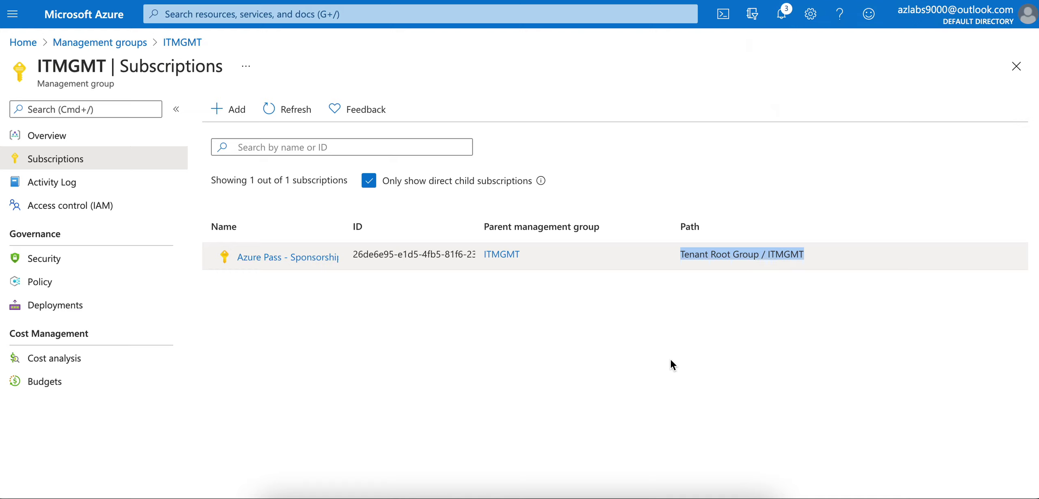
{"action": "left_click", "coordinate": [594, 399]}
{"action": "left_click", "coordinate": [286, 109]}
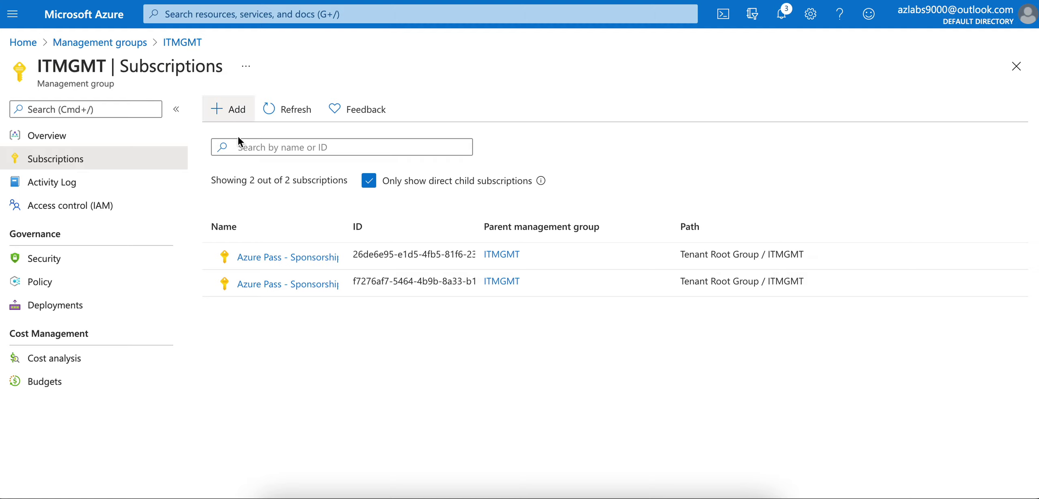
- Try to add the third listed Azure Pass - Sponsorship subscription to ITMGMT, then check the refreshed subscription list and the notifications
{"action": "left_click", "coordinate": [888, 142]}
{"action": "left_click", "coordinate": [839, 240]}
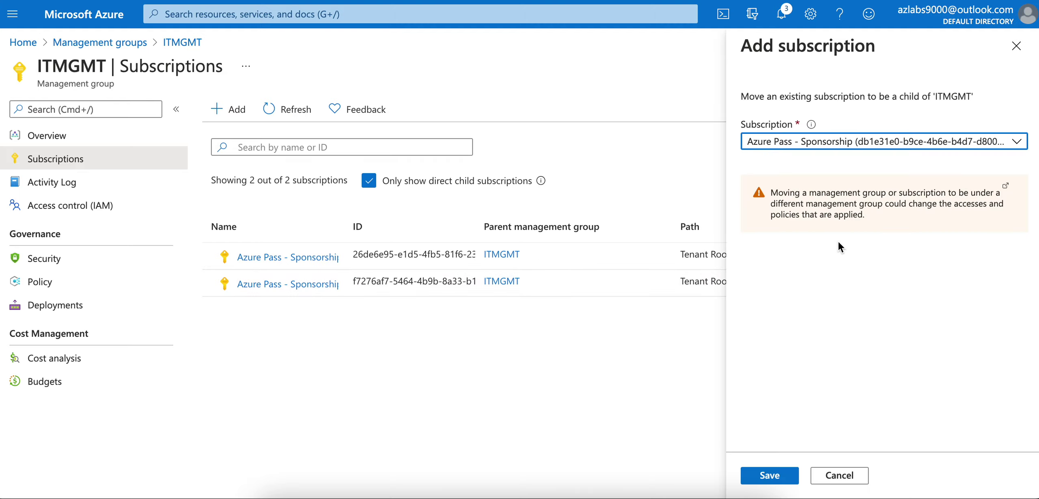
{"action": "left_click", "coordinate": [784, 479]}
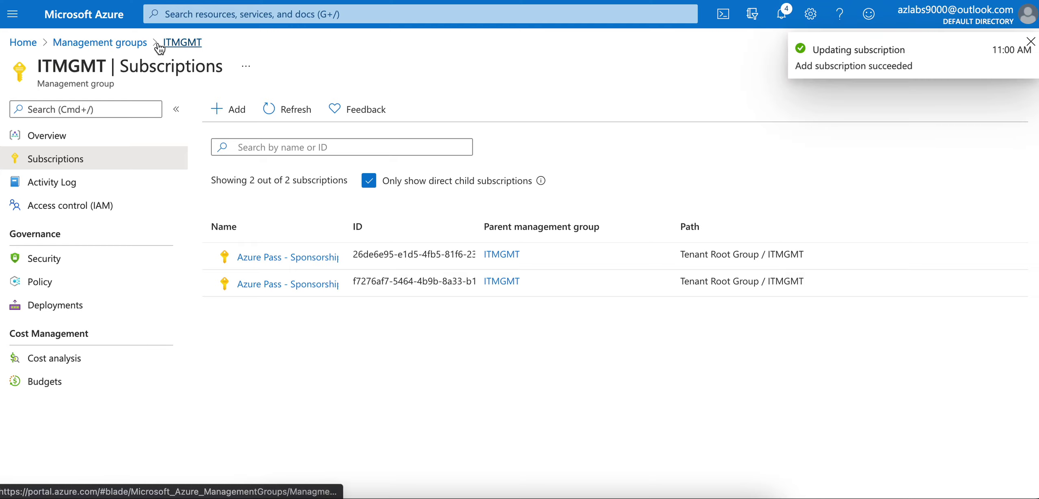
{"action": "left_click", "coordinate": [281, 121]}
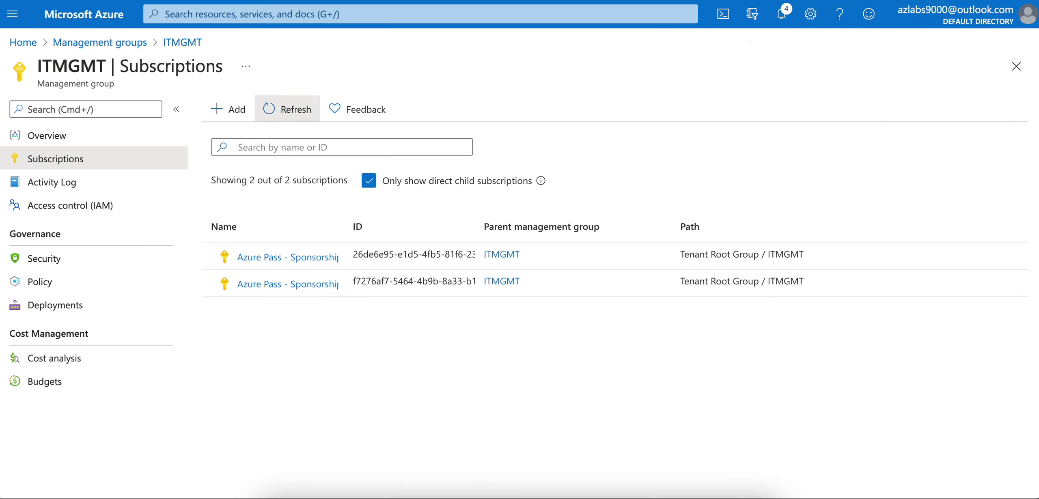
{"action": "left_click", "coordinate": [293, 118]}
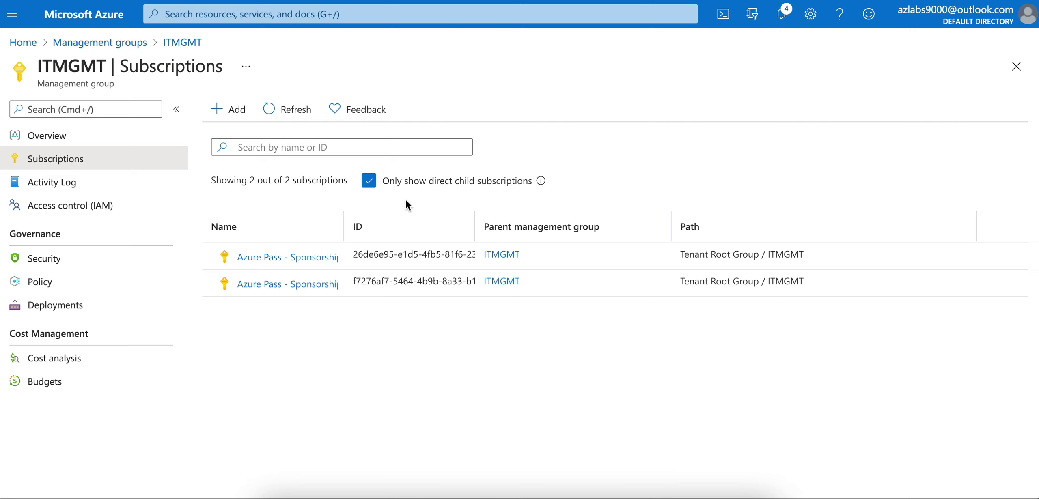
{"action": "left_click", "coordinate": [280, 117]}
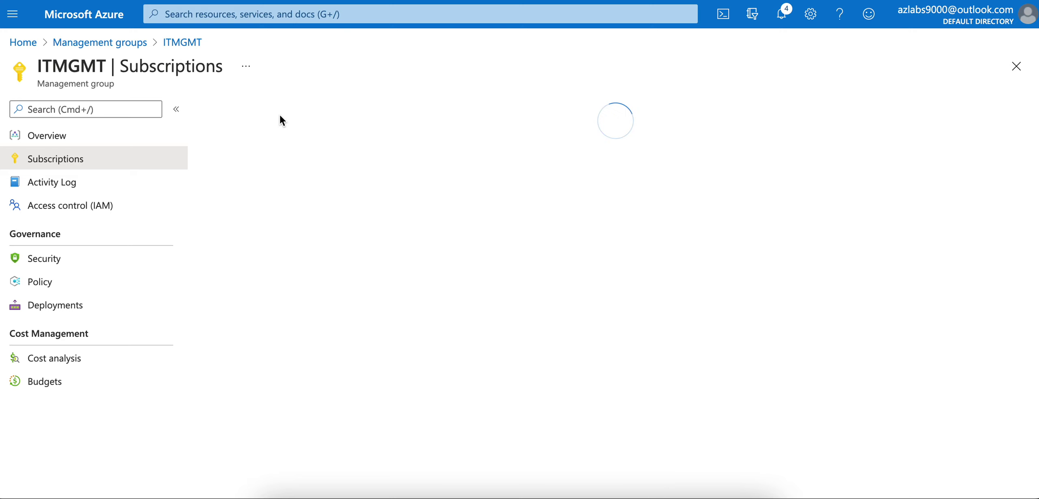
{"action": "left_click", "coordinate": [782, 16]}
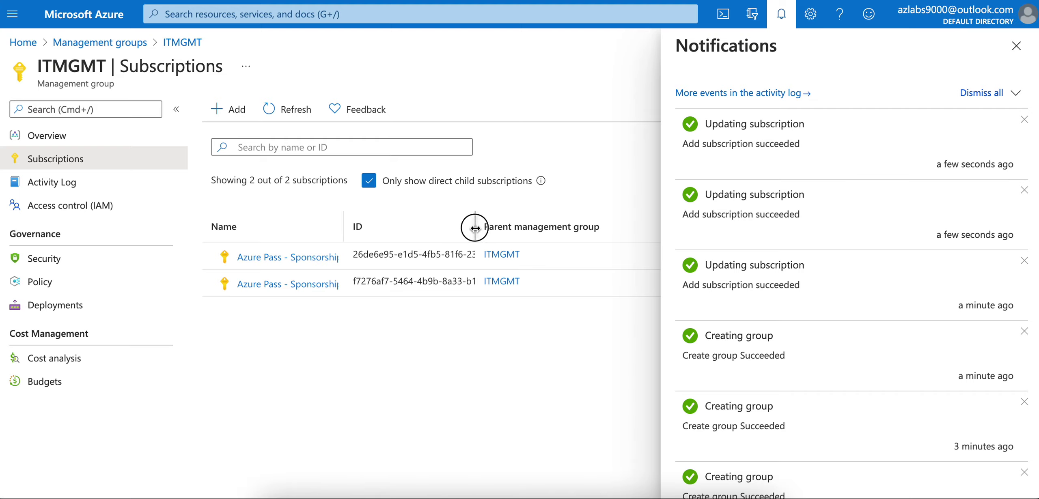
{"action": "left_click_drag", "start_coordinate": [476, 228], "coordinate": [619, 227]}
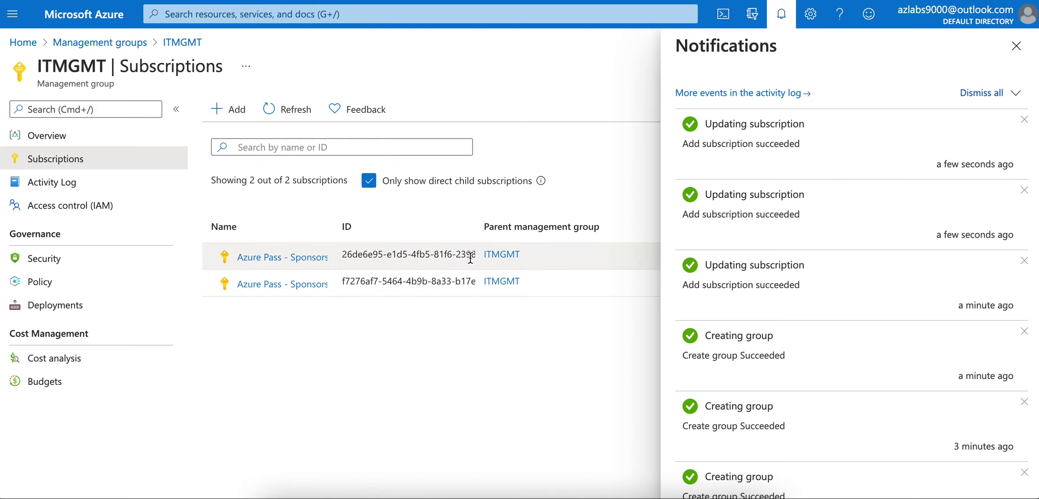
- Retry adding the third listed Azure Pass - Sponsorship subscription to ITMGMT and refresh the group's subscriptions
{"action": "left_click", "coordinate": [237, 111]}
{"action": "left_click", "coordinate": [947, 145]}
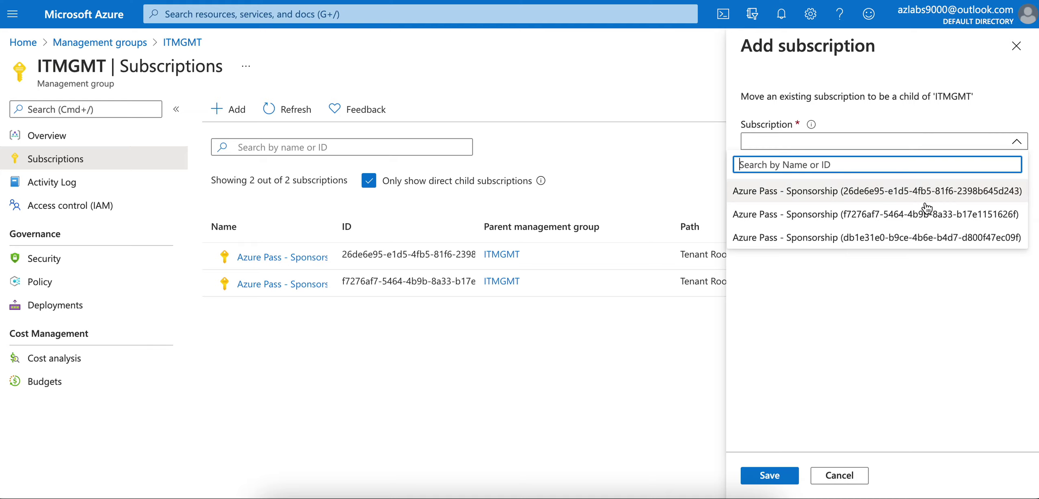
{"action": "left_click", "coordinate": [911, 239]}
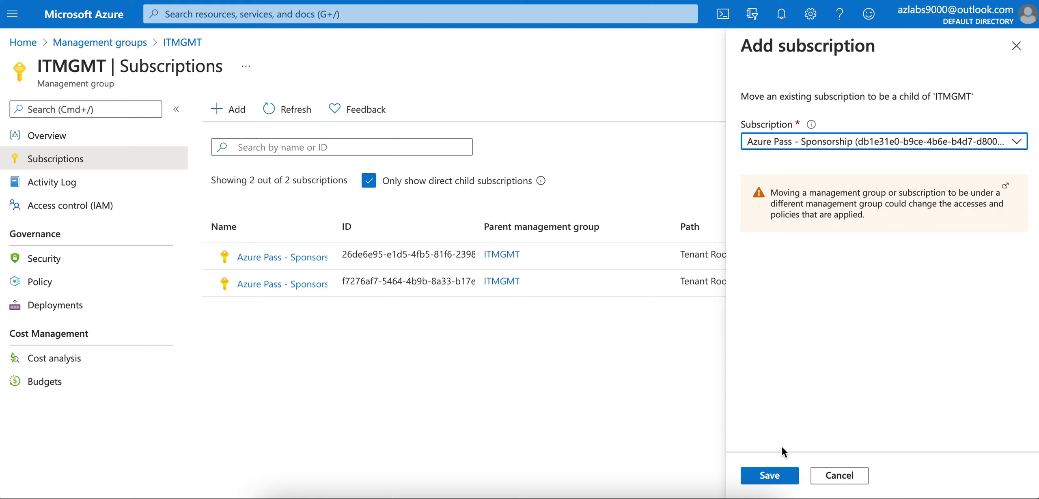
{"action": "left_click", "coordinate": [779, 478]}
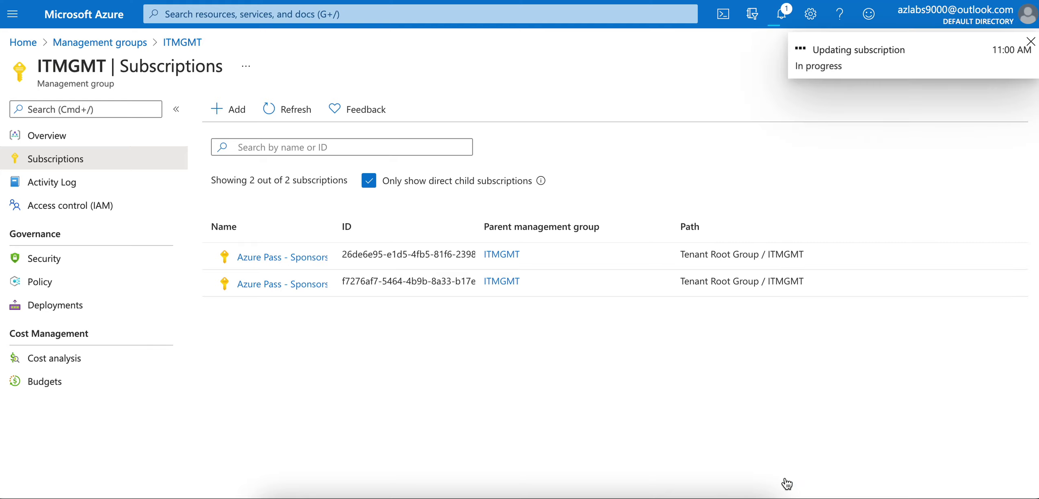
{"action": "left_click", "coordinate": [1031, 42]}
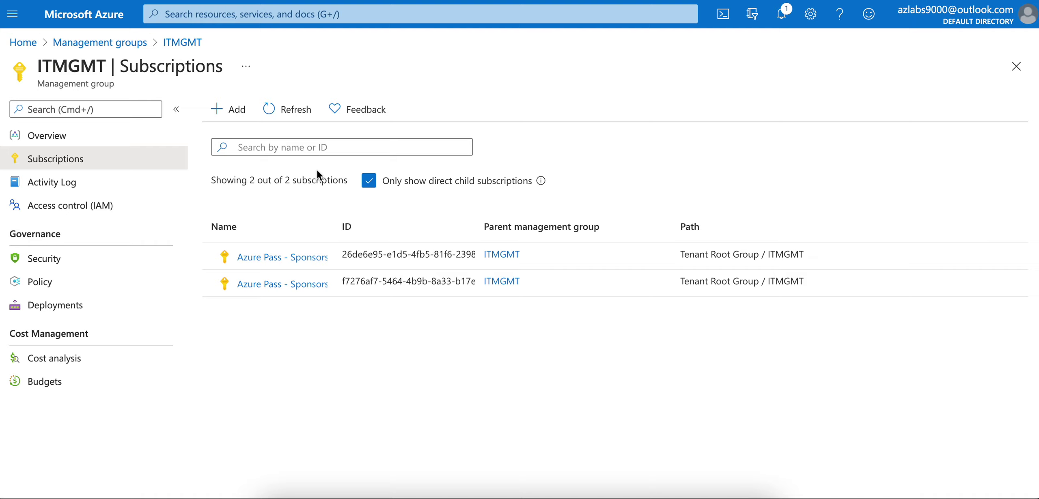
{"action": "left_click", "coordinate": [282, 109]}
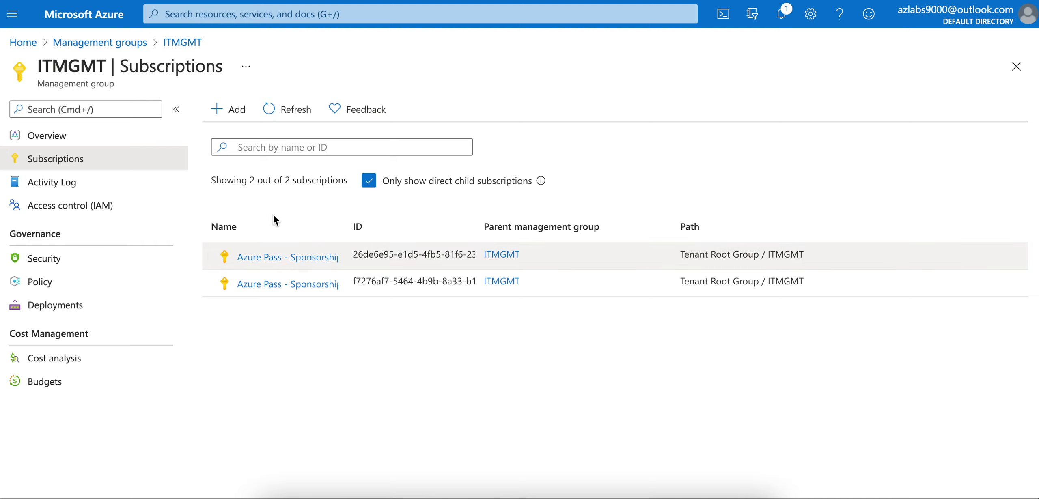
- Return to the management groups overview, refresh it, and review the subscription counts and notifications
{"action": "left_click", "coordinate": [121, 43]}
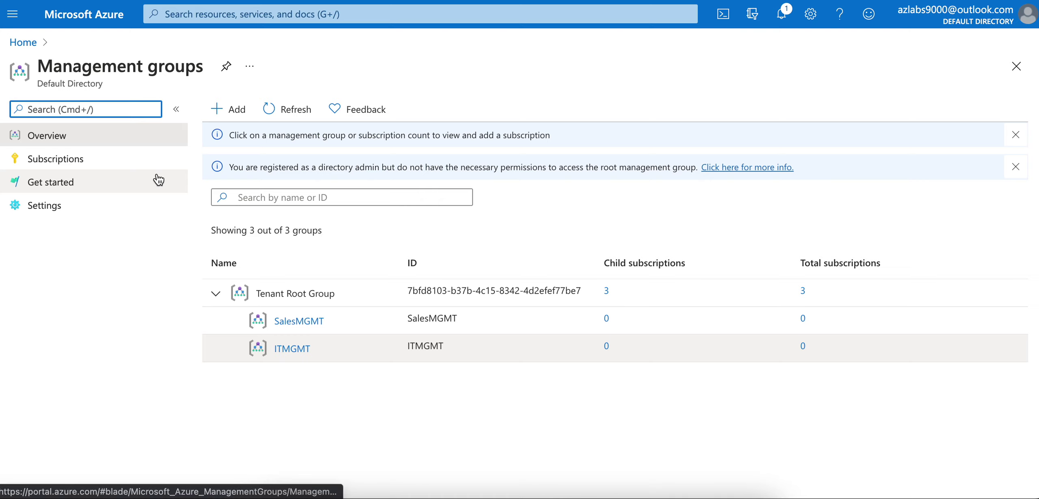
{"action": "left_click", "coordinate": [296, 116]}
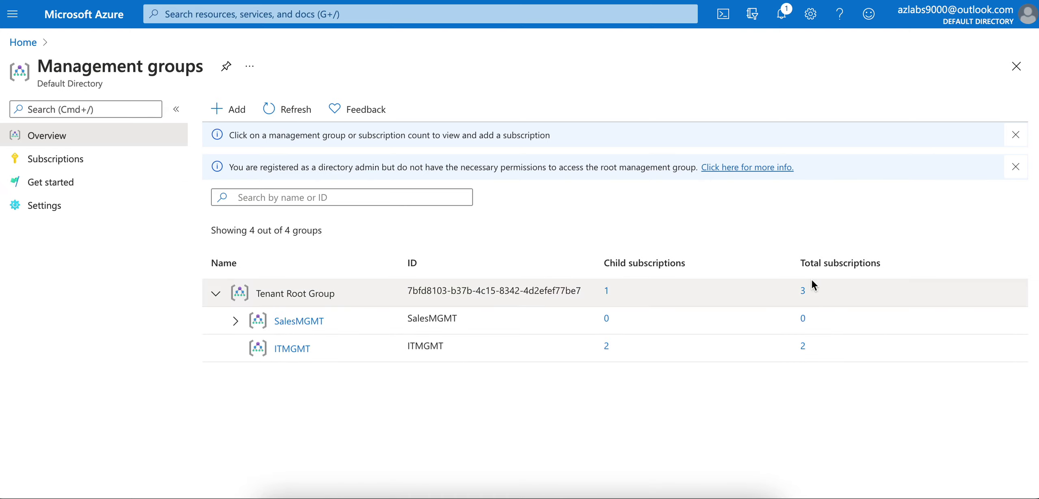
{"action": "left_click_drag", "start_coordinate": [251, 294], "coordinate": [343, 292]}
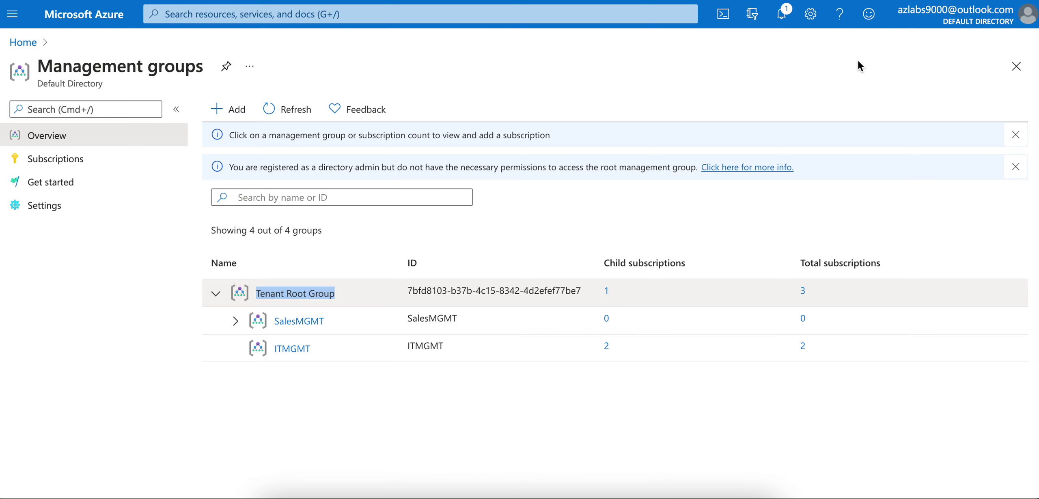
{"action": "left_click", "coordinate": [782, 14]}
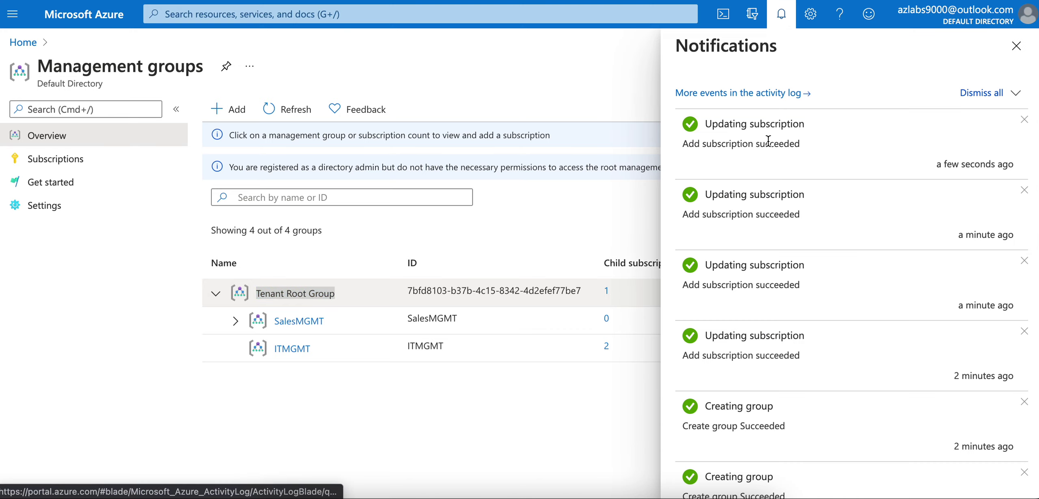
- Examine the details of the subscription directly under Tenant Root Group and return to the management groups overview
{"action": "left_click", "coordinate": [609, 296]}
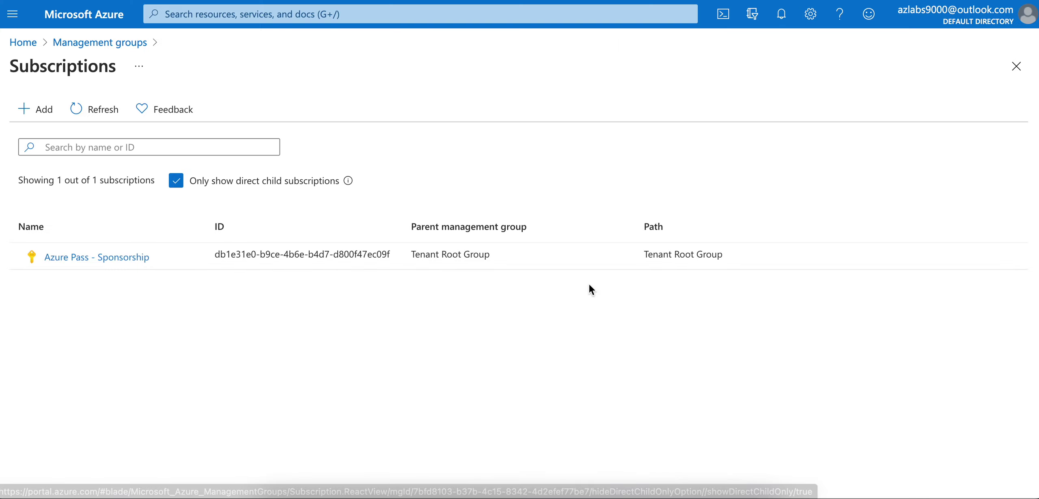
{"action": "left_click", "coordinate": [104, 257]}
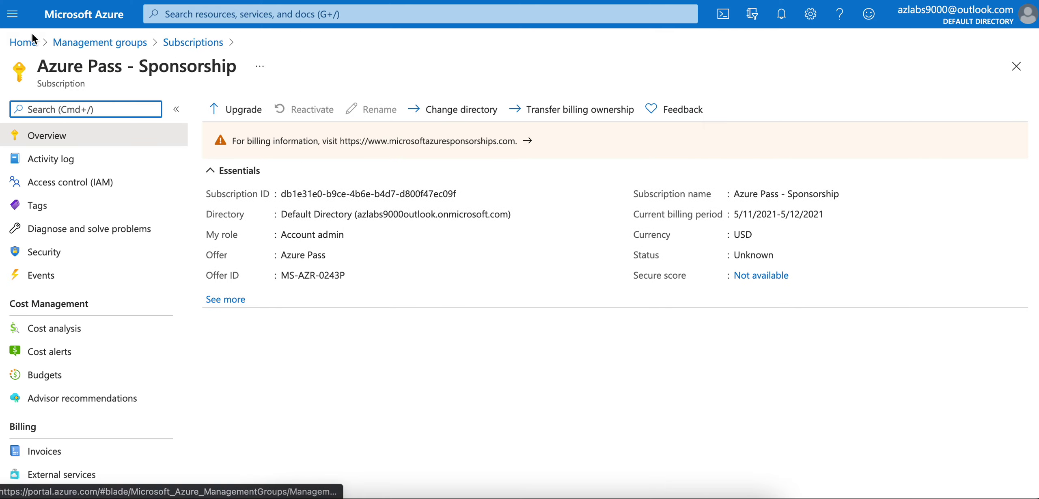
{"action": "left_click", "coordinate": [111, 44]}
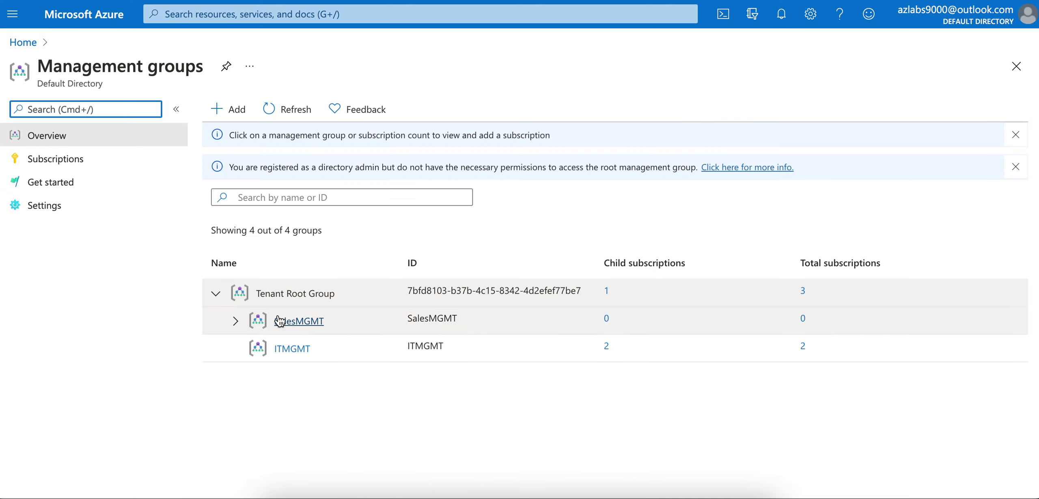
- Review SalesMGMT's details and expand it in the management groups overview to examine the full hierarchy
{"action": "left_click", "coordinate": [310, 327]}
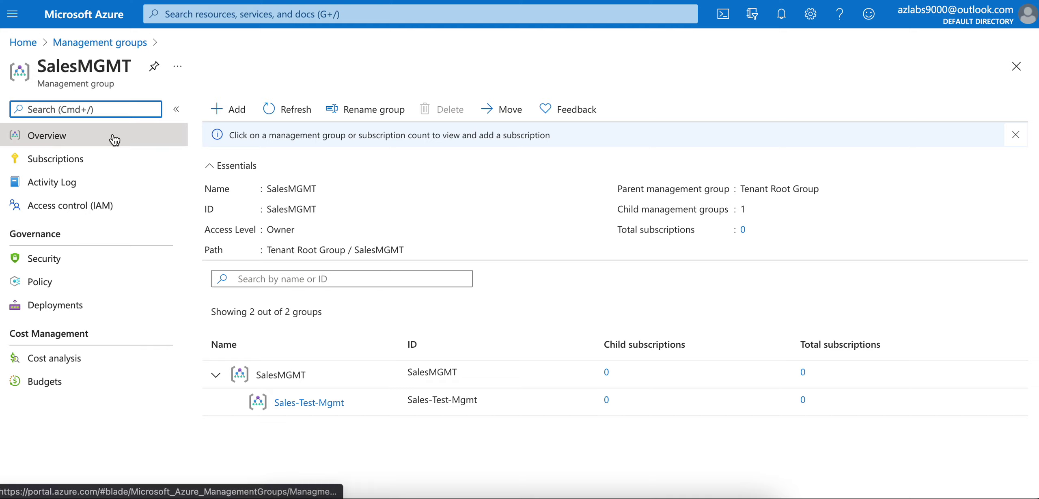
{"action": "left_click", "coordinate": [128, 45]}
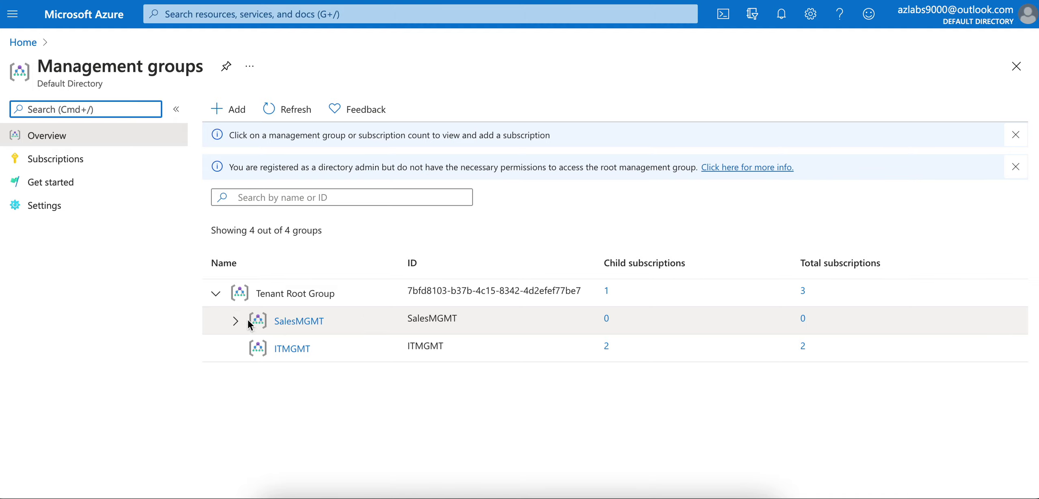
{"action": "left_click", "coordinate": [235, 321]}
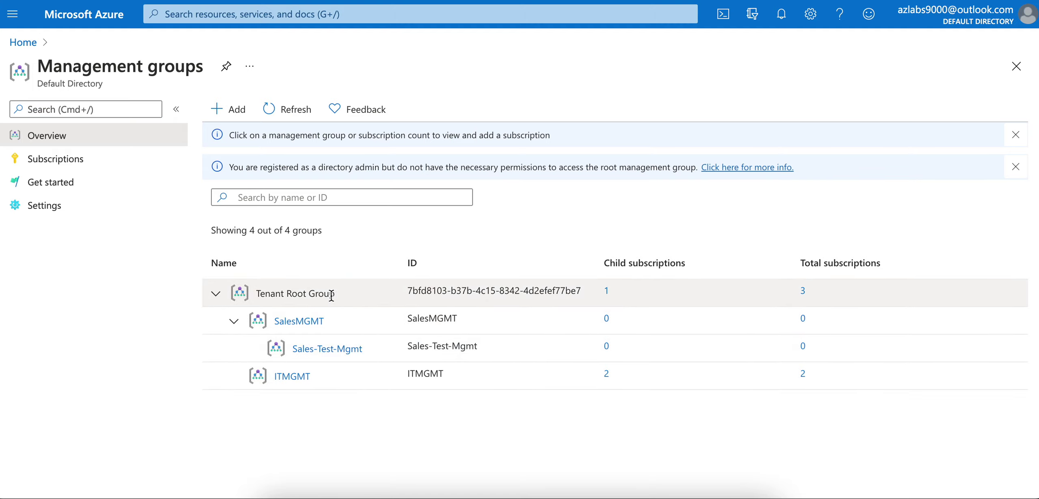
{"action": "mouse_move", "coordinate": [331, 296]}
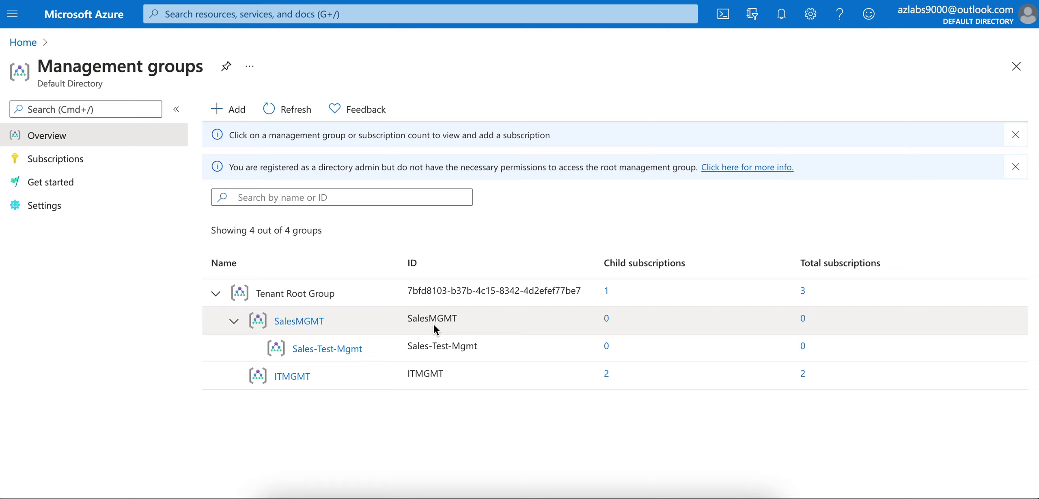
- Open the first Azure Pass - Sponsorship subscription from the directory's full list of subscriptions
{"action": "left_click", "coordinate": [30, 43]}
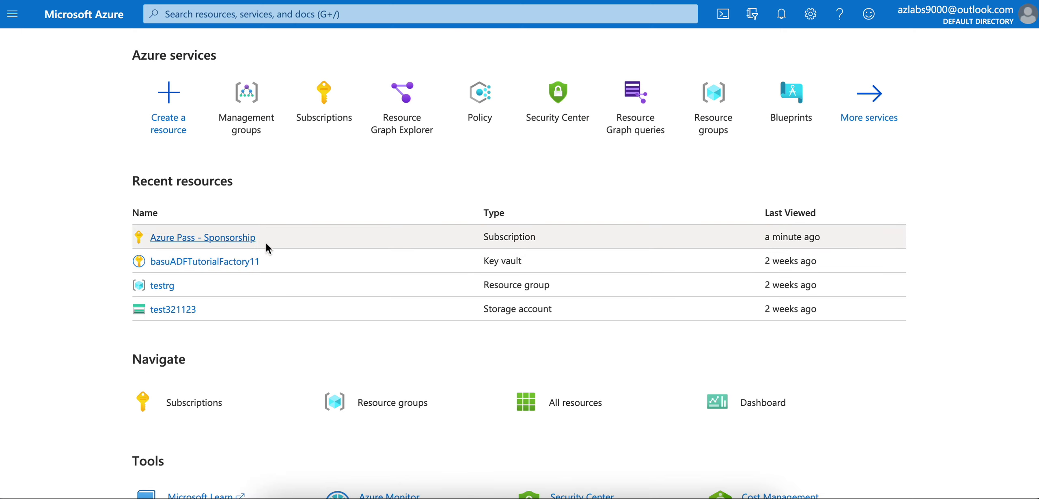
{"action": "left_click", "coordinate": [311, 122]}
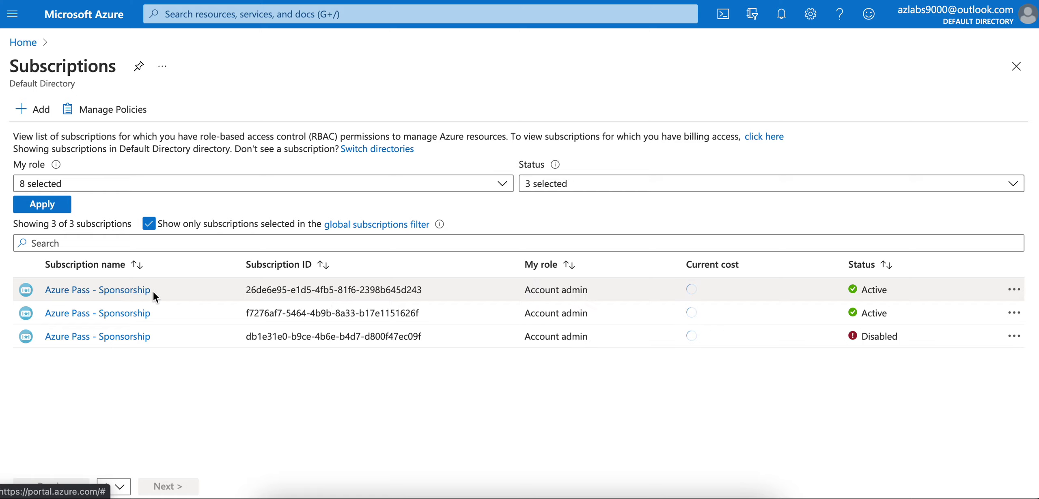
{"action": "left_click", "coordinate": [81, 290]}
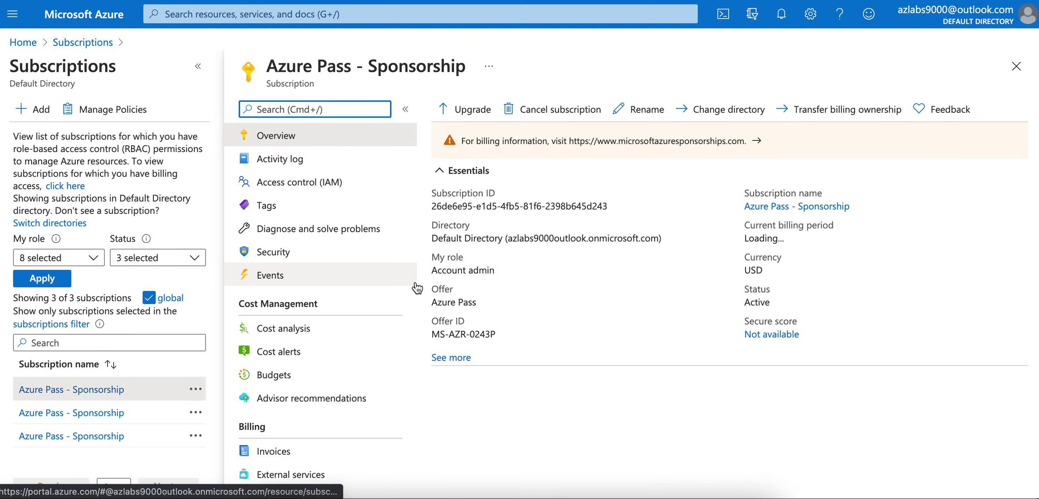
- Rename the open Azure Pass - Sponsorship subscription to IT-Prod, save it, and dismiss the notification
{"action": "left_click", "coordinate": [644, 108]}
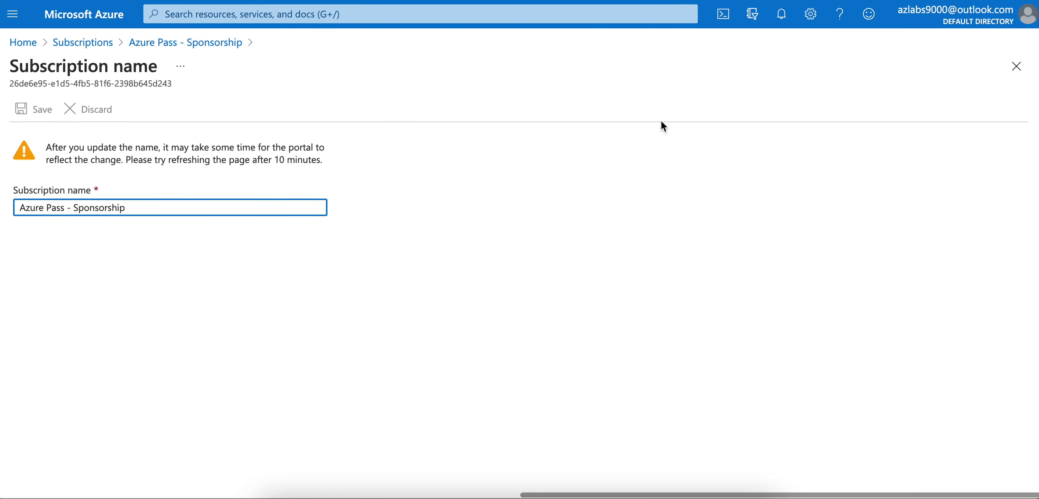
{"action": "left_click_drag", "start_coordinate": [138, 209], "coordinate": [18, 211]}
{"action": "type", "text": "IT"}
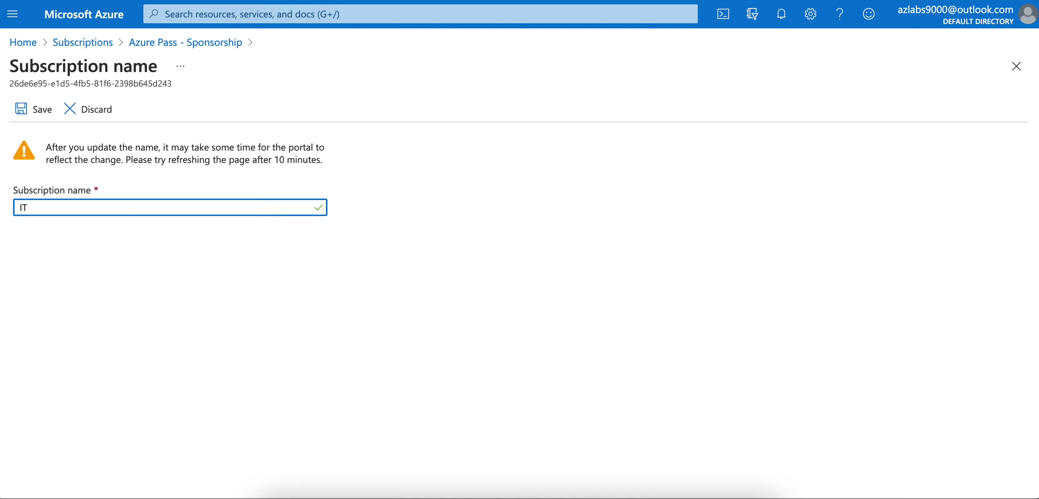
{"action": "type", "text": "-Active"}
{"action": "key", "text": "BackSpace"}
{"action": "key", "text": "BackSpace"}
{"action": "key", "text": "BackSpace"}
{"action": "key", "text": "BackSpace"}
{"action": "key", "text": "BackSpace"}
{"action": "key", "text": "BackSpace"}
{"action": "type", "text": "Pod"}
{"action": "key", "text": "BackSpace"}
{"action": "key", "text": "BackSpace"}
{"action": "type", "text": "rod"}
{"action": "left_click", "coordinate": [39, 117]}
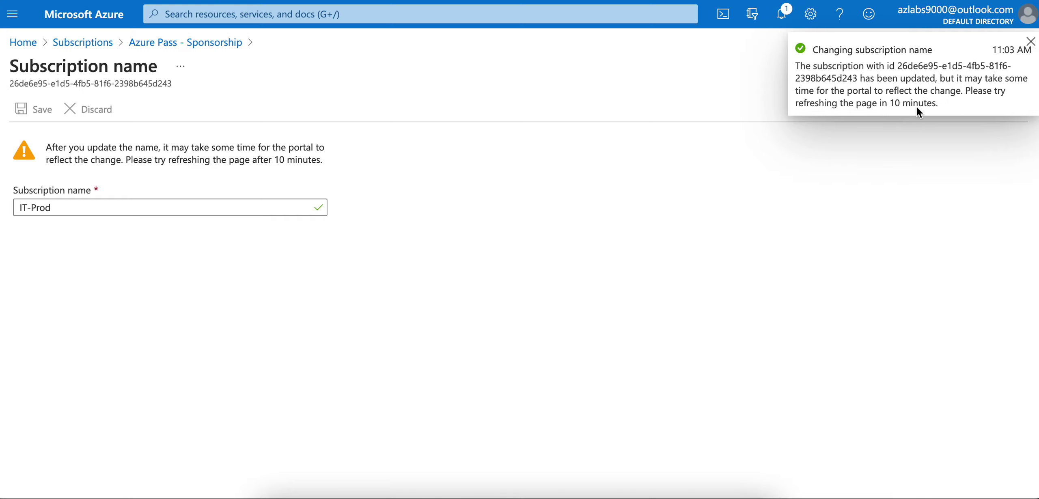
{"action": "left_click", "coordinate": [1030, 42]}
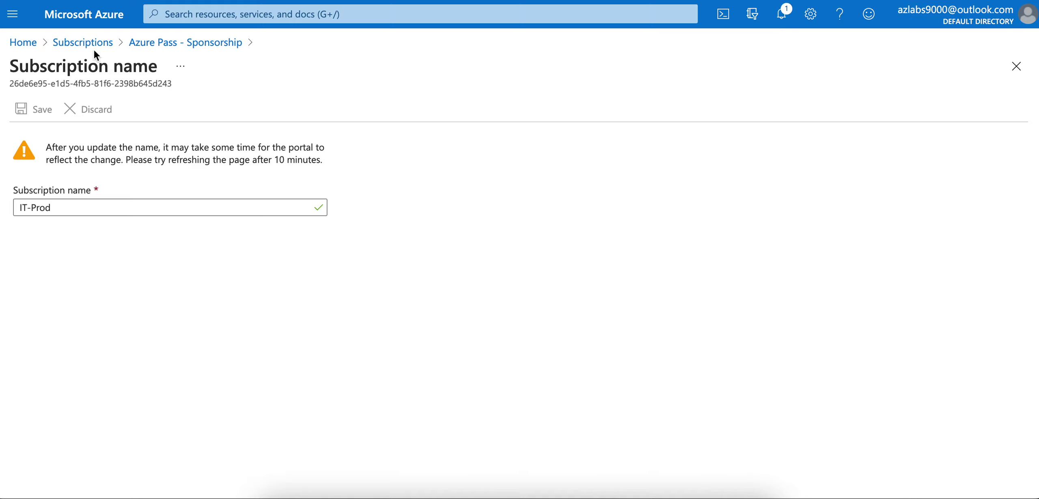
{"action": "left_click_drag", "start_coordinate": [173, 86], "coordinate": [96, 53]}
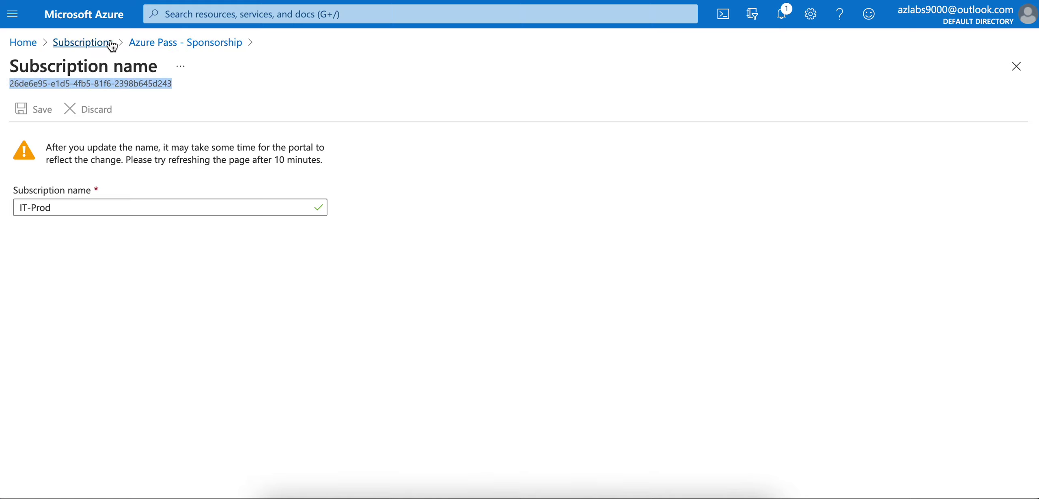
- Rename the second Azure Pass - Sponsorship subscription in the directory's list to IT-Dev, save it, and reload the subscriptions list
{"action": "left_click", "coordinate": [104, 42]}
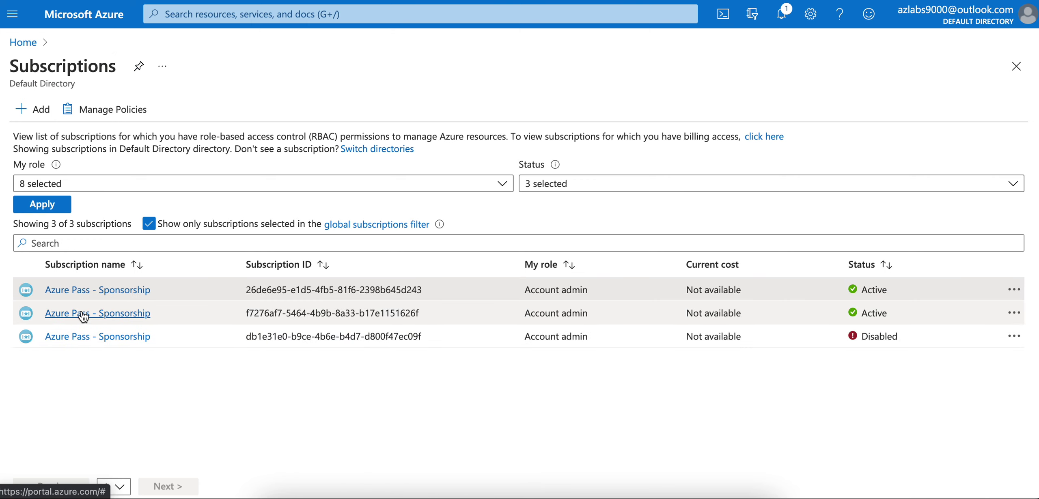
{"action": "left_click", "coordinate": [115, 321]}
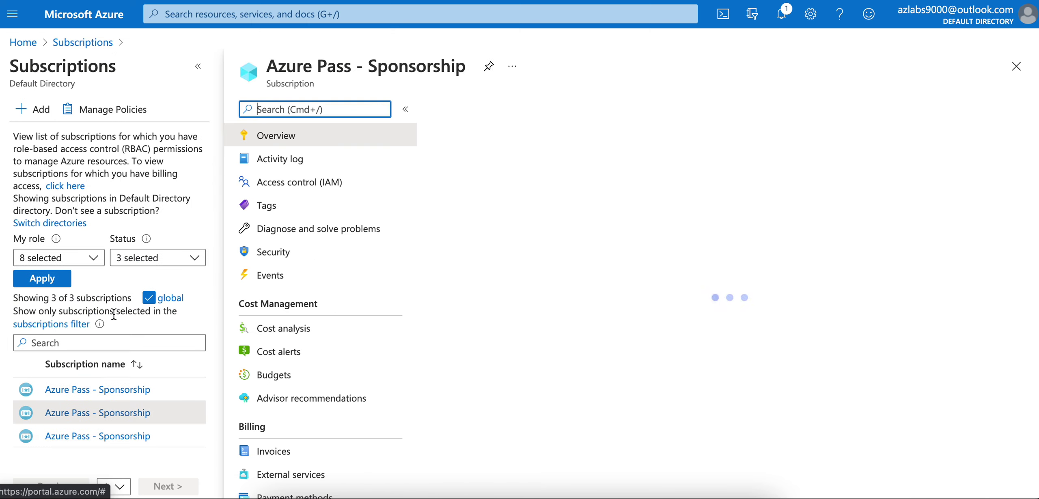
{"action": "left_click", "coordinate": [646, 110]}
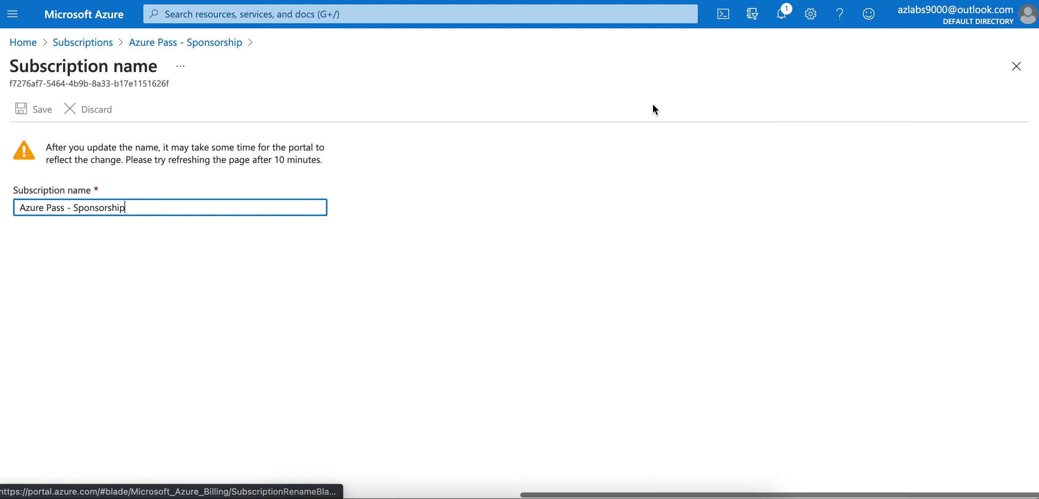
{"action": "left_click_drag", "start_coordinate": [273, 205], "coordinate": [14, 198]}
{"action": "type", "text": "IT-DE"}
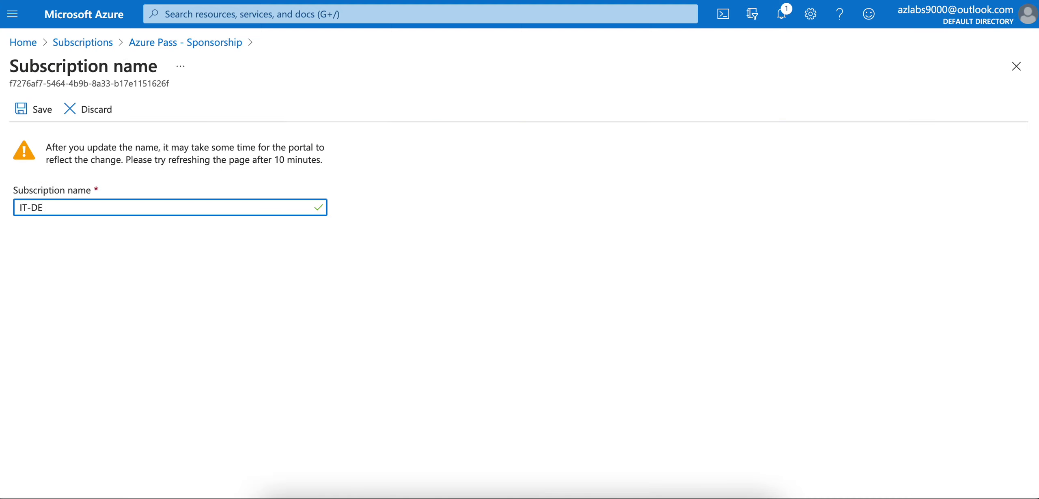
{"action": "key", "text": "BackSpace"}
{"action": "type", "text": "ev"}
{"action": "left_click", "coordinate": [34, 118]}
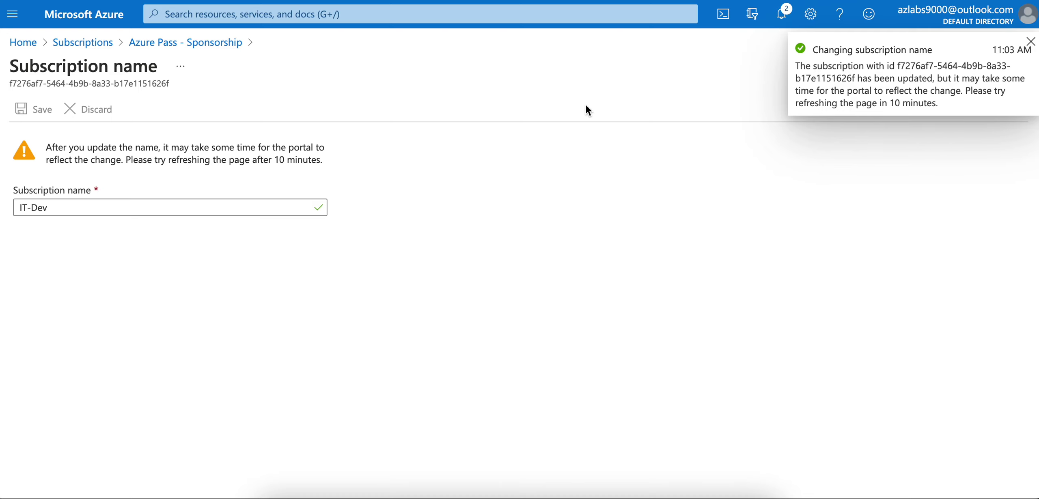
{"action": "left_click", "coordinate": [101, 43]}
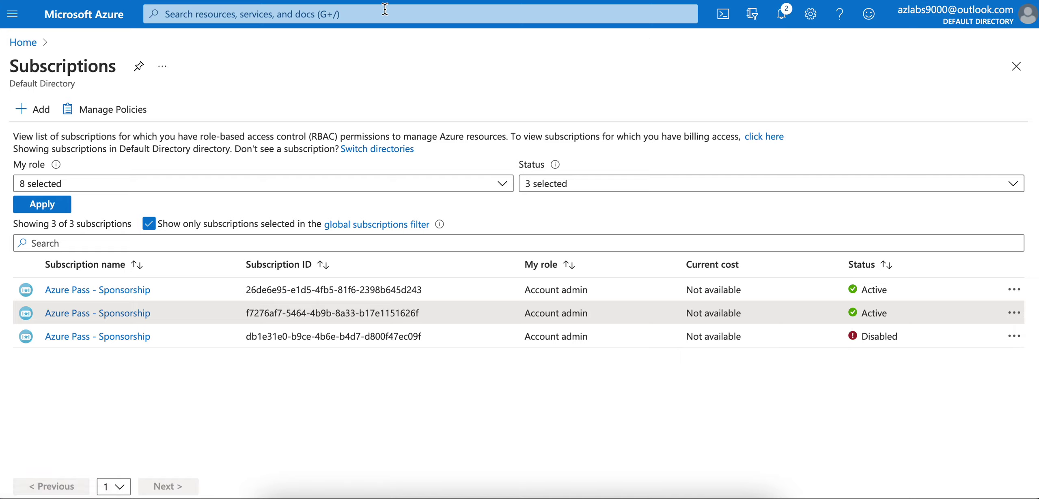
{"action": "key", "text": "super+r"}
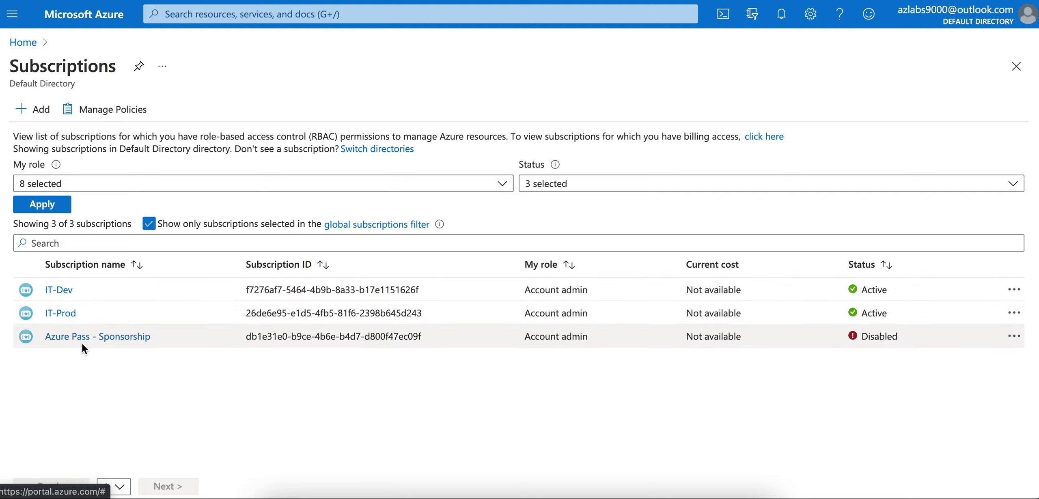
- Open the management groups overview and expand SalesMGMT to show its child groups
{"action": "left_click", "coordinate": [249, 16]}
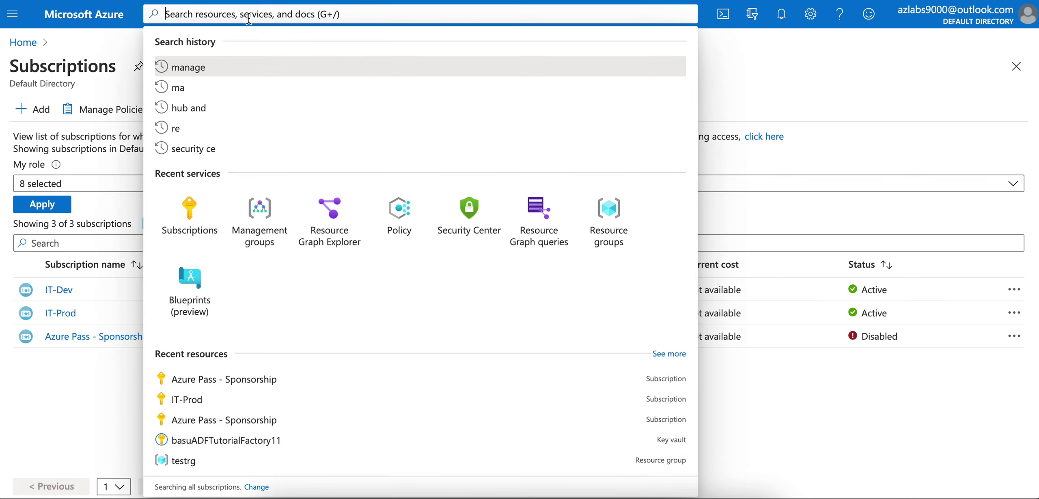
{"action": "left_click", "coordinate": [264, 212]}
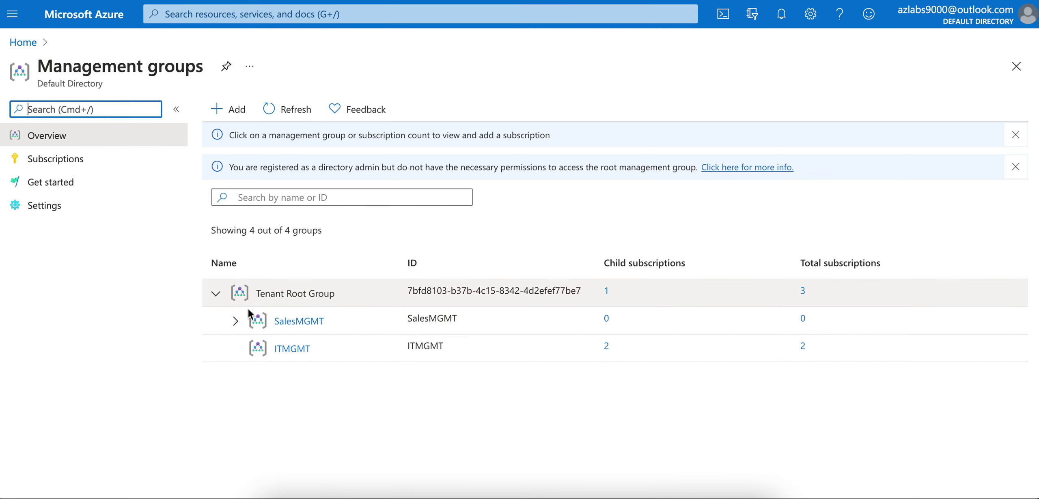
{"action": "left_click", "coordinate": [235, 322]}
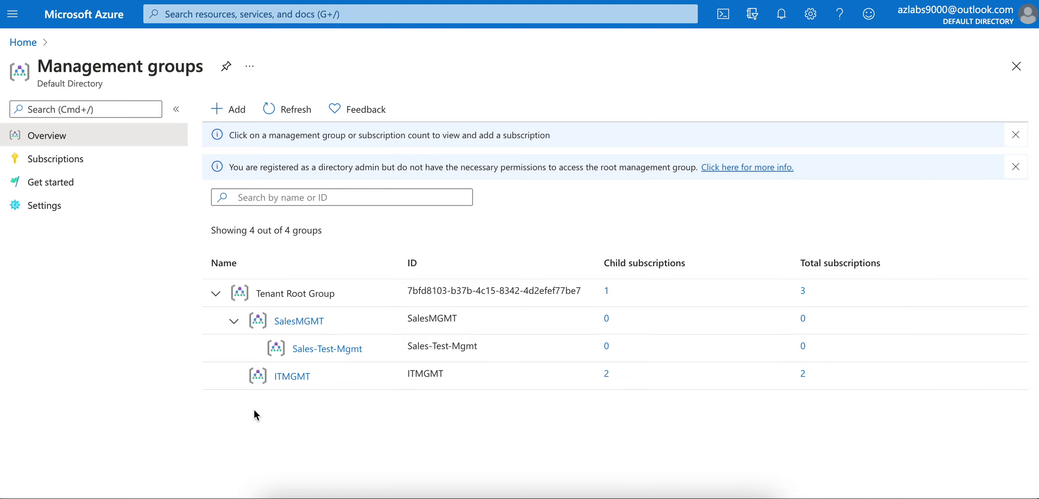
- Check the names of ITMGMT's direct child subscriptions, refresh their list, and return to the management groups overview
{"action": "left_click", "coordinate": [300, 382]}
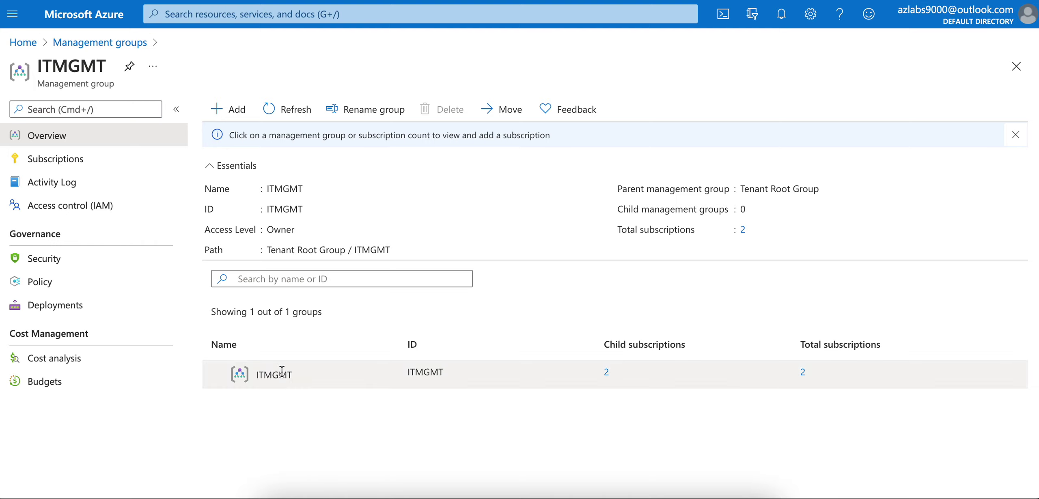
{"action": "left_click", "coordinate": [608, 372]}
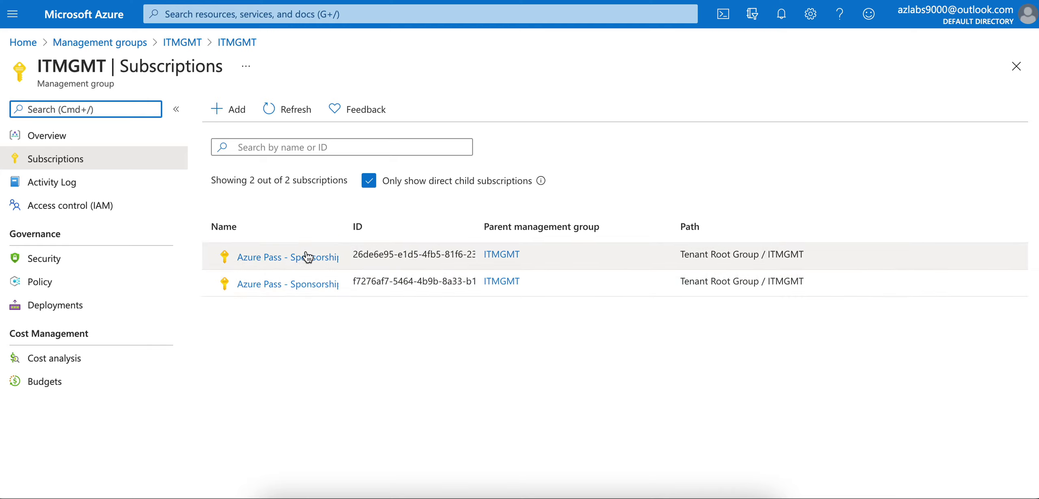
{"action": "left_click", "coordinate": [289, 108]}
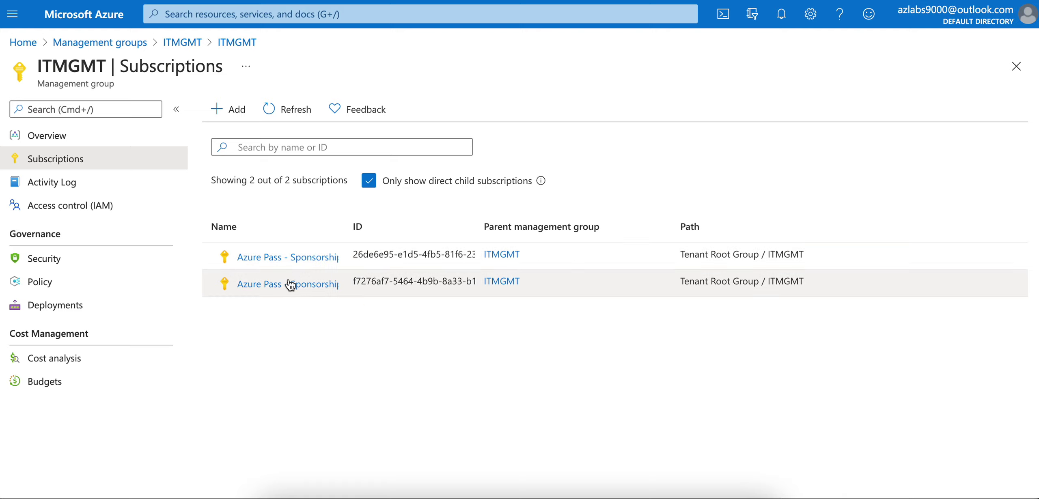
{"action": "left_click", "coordinate": [127, 43]}
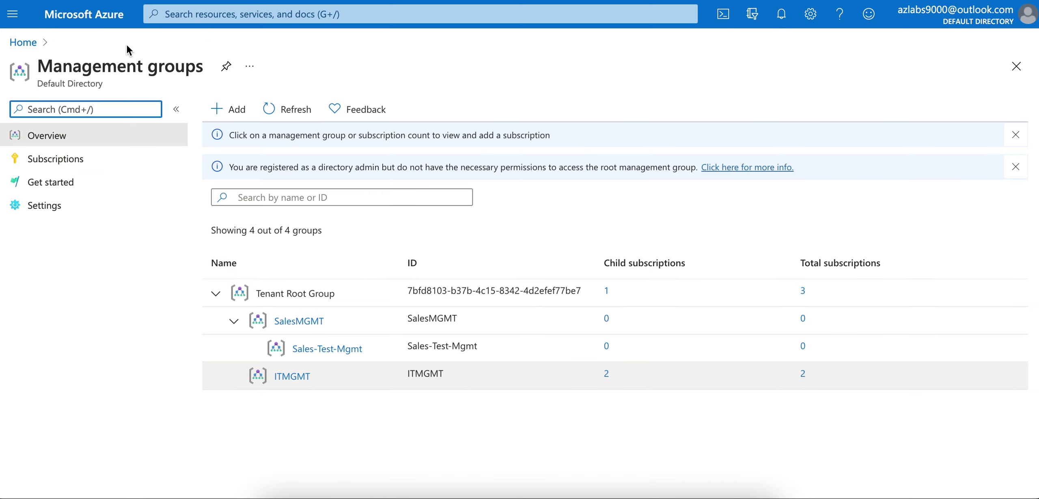